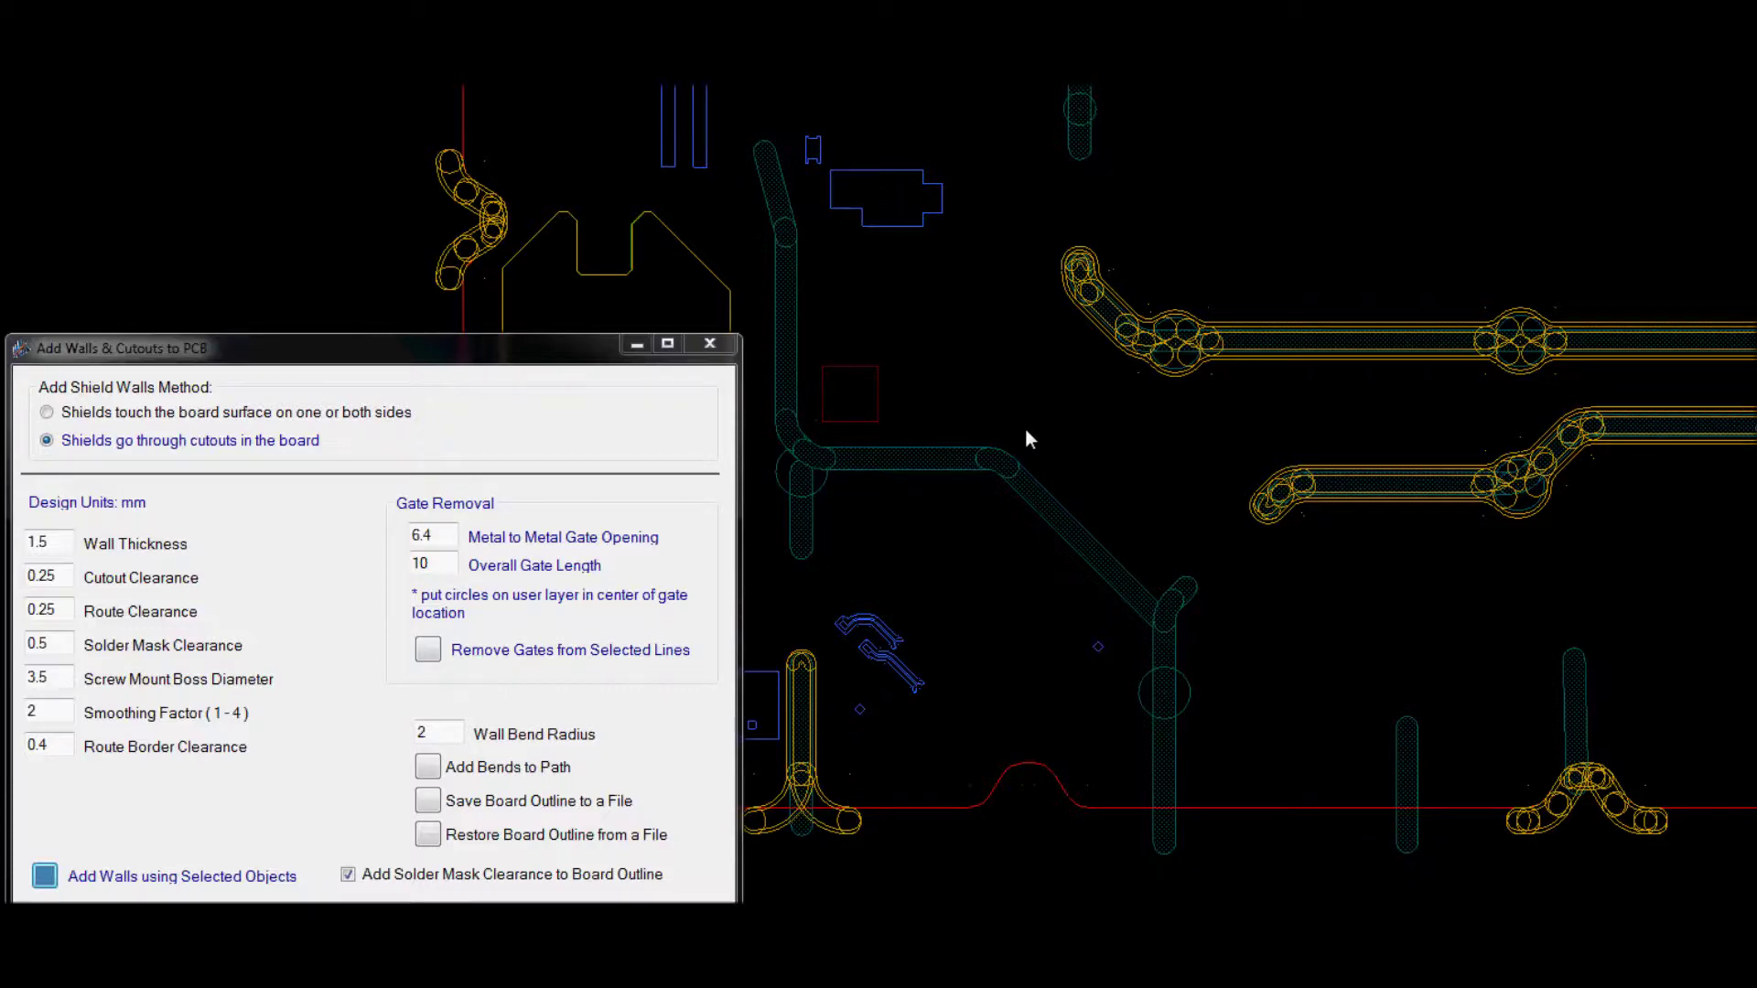
Add shield walls through board cutouts along the branched wall path and its screw boss circles that meet the lower board edge.
scroll(1025, 439, "up", 2)
left_click_drag(1541, 541, 1414, 792)
left_click_drag(977, 429, 862, 492)
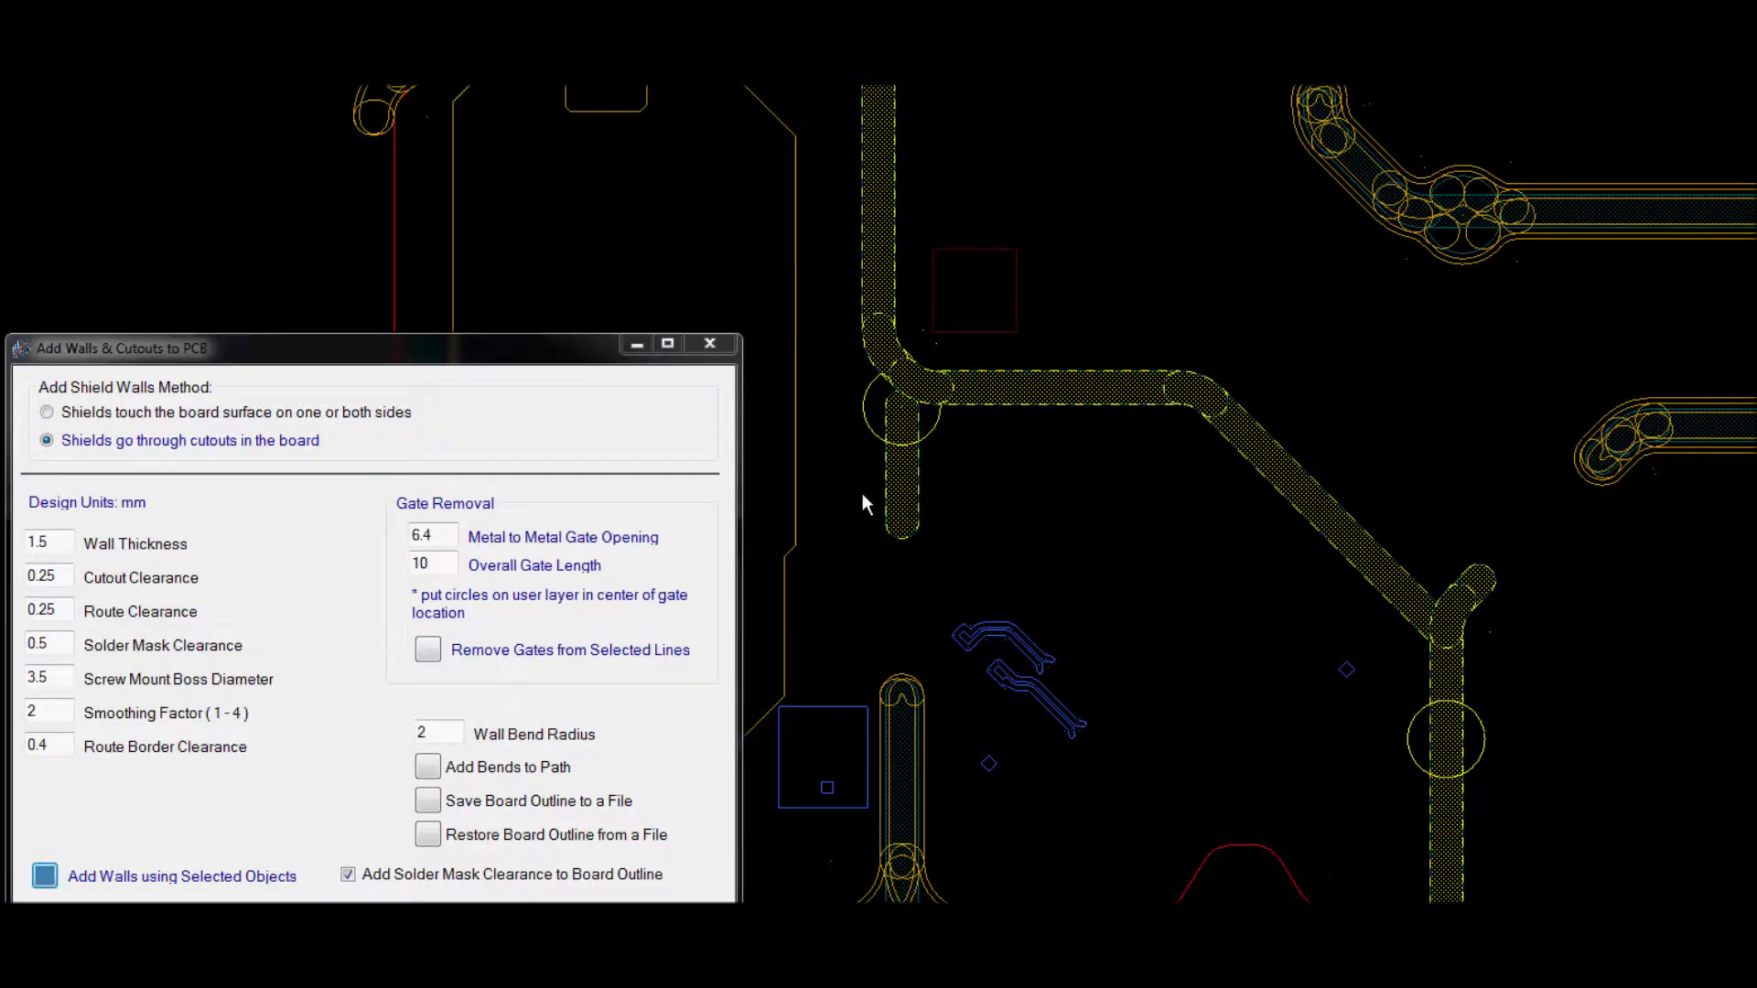
scroll(862, 493, "down", 1)
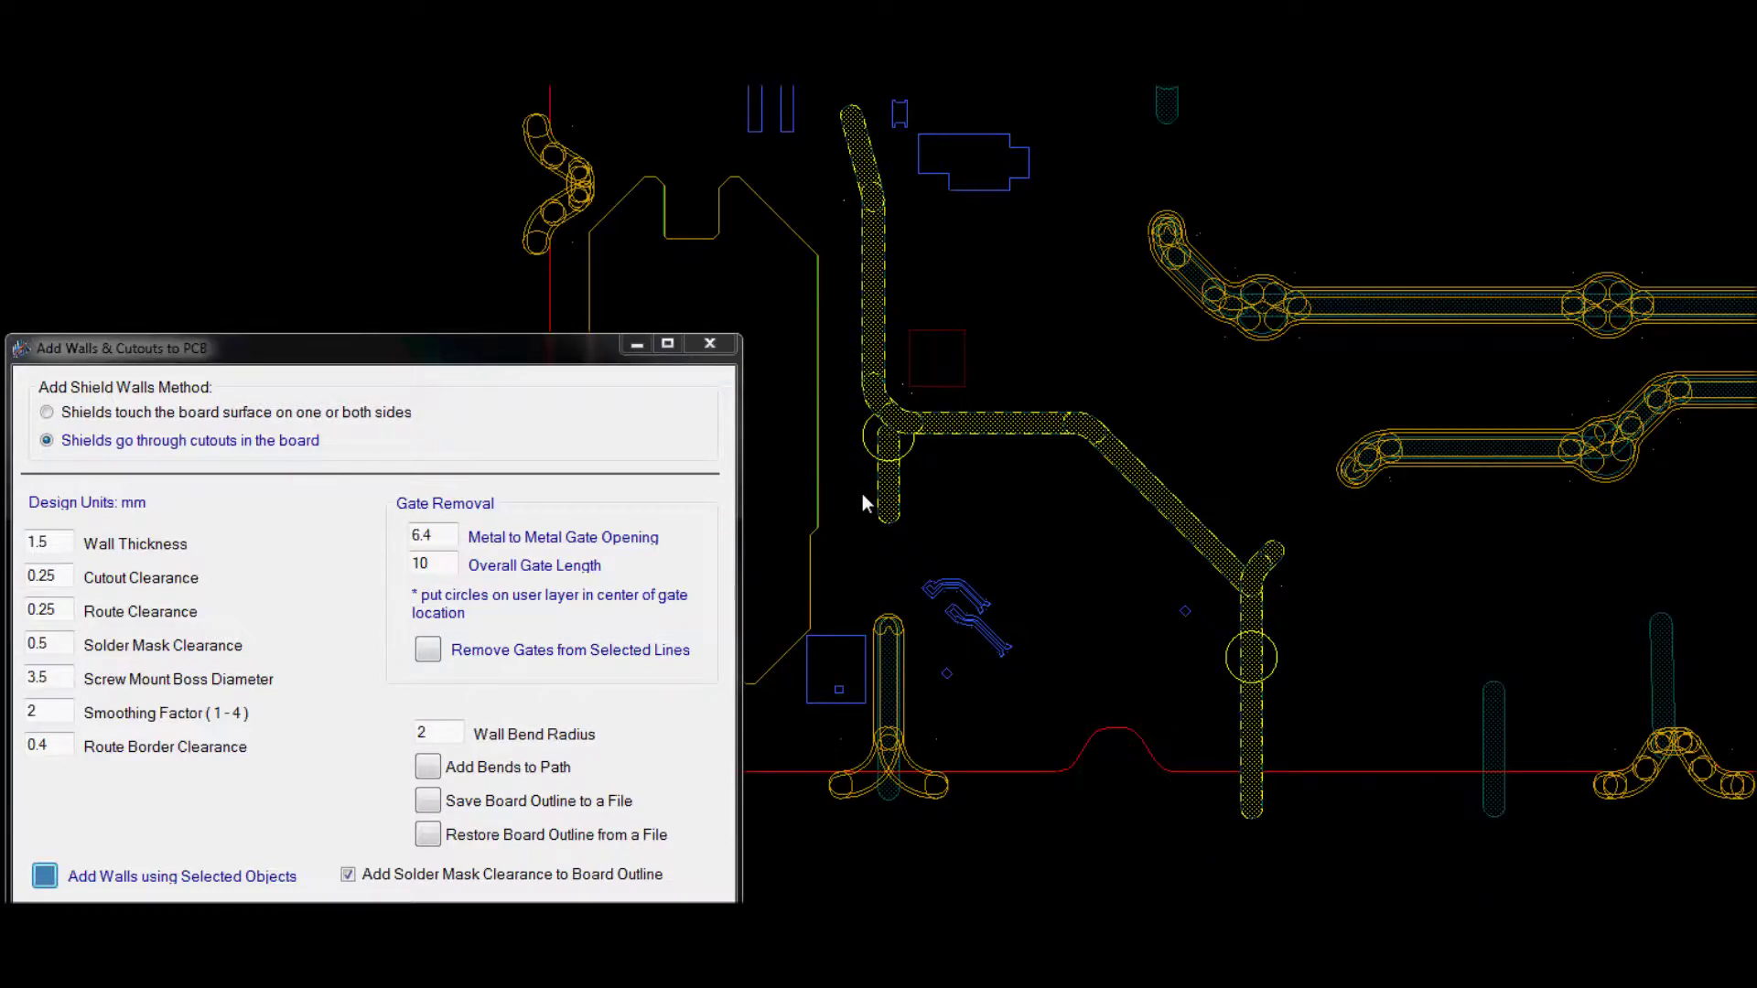
left_click(44, 876)
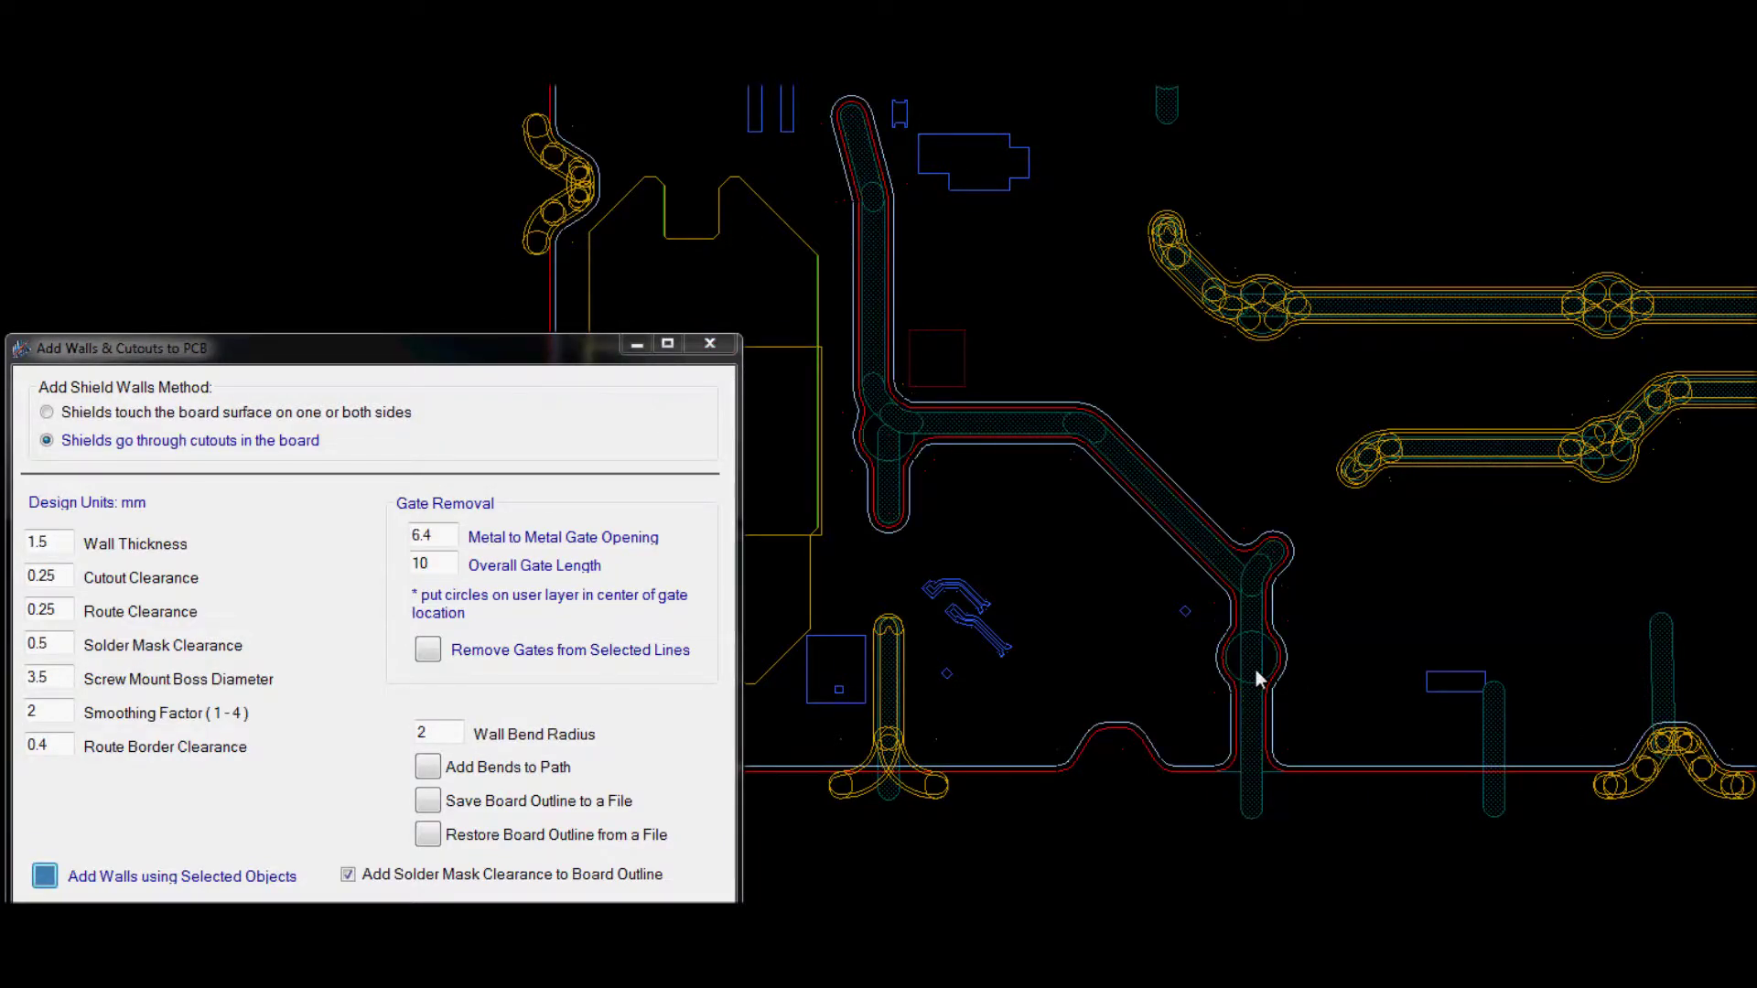
scroll(1256, 674, "up", 3)
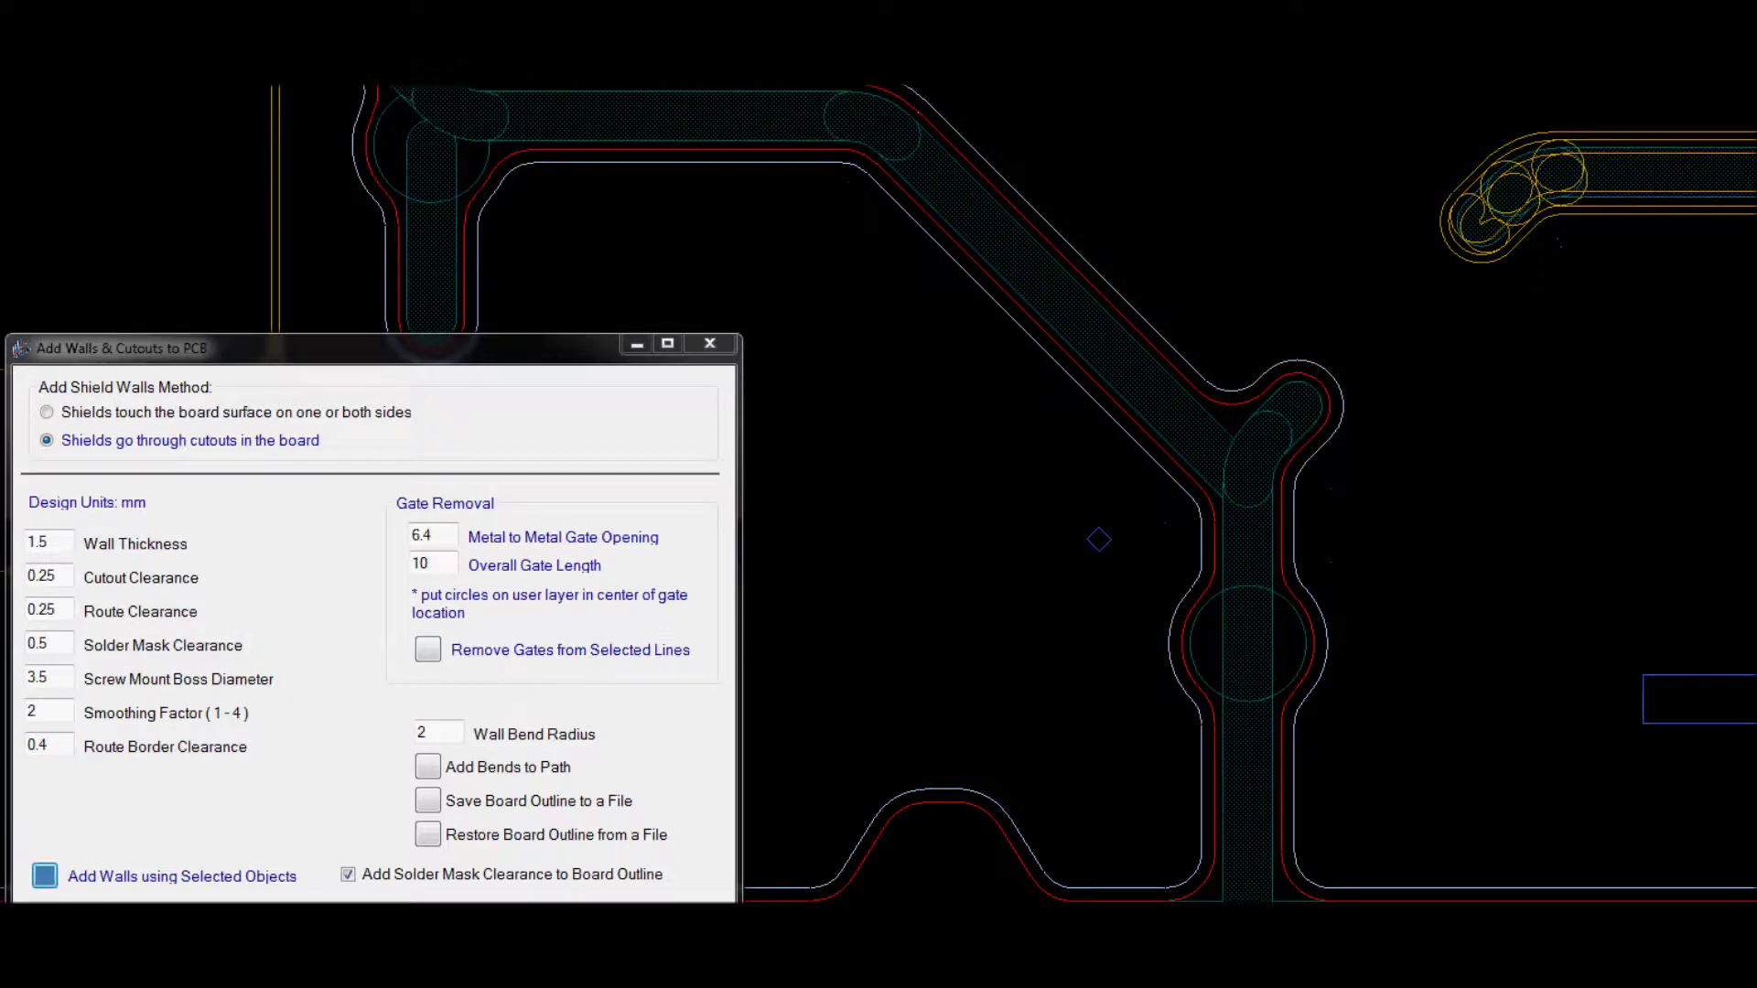
key("ctrl+z")
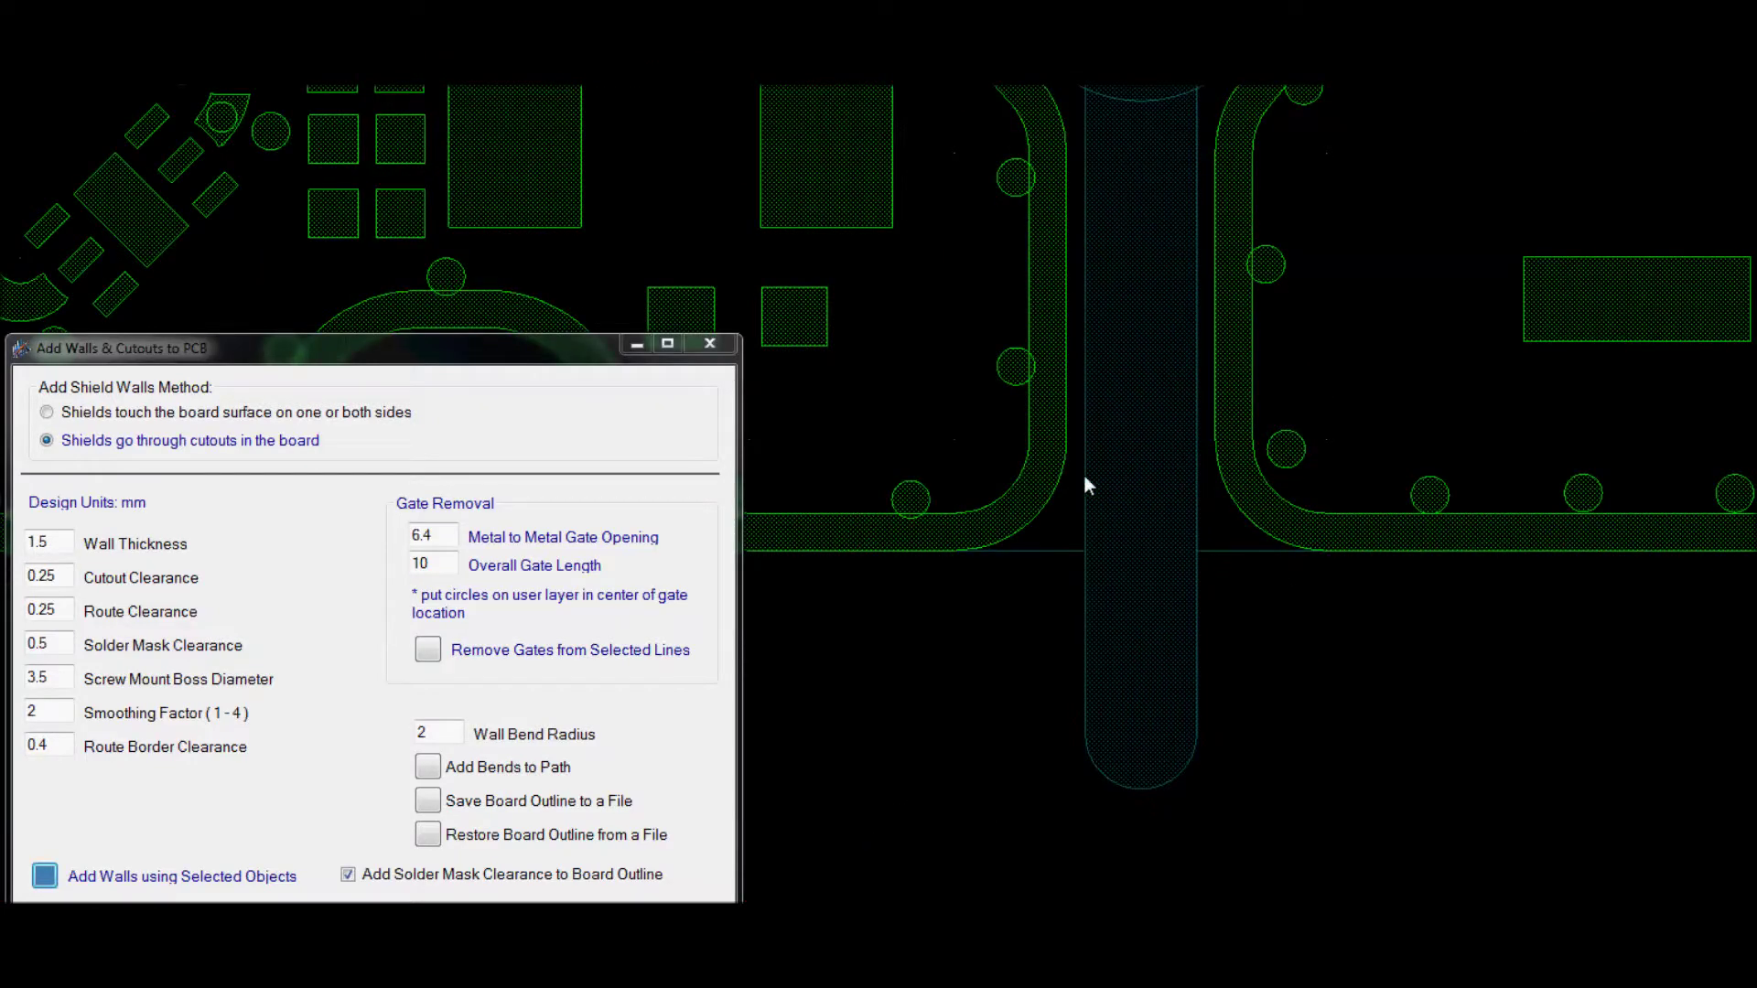
scroll(1247, 545, "down", 3)
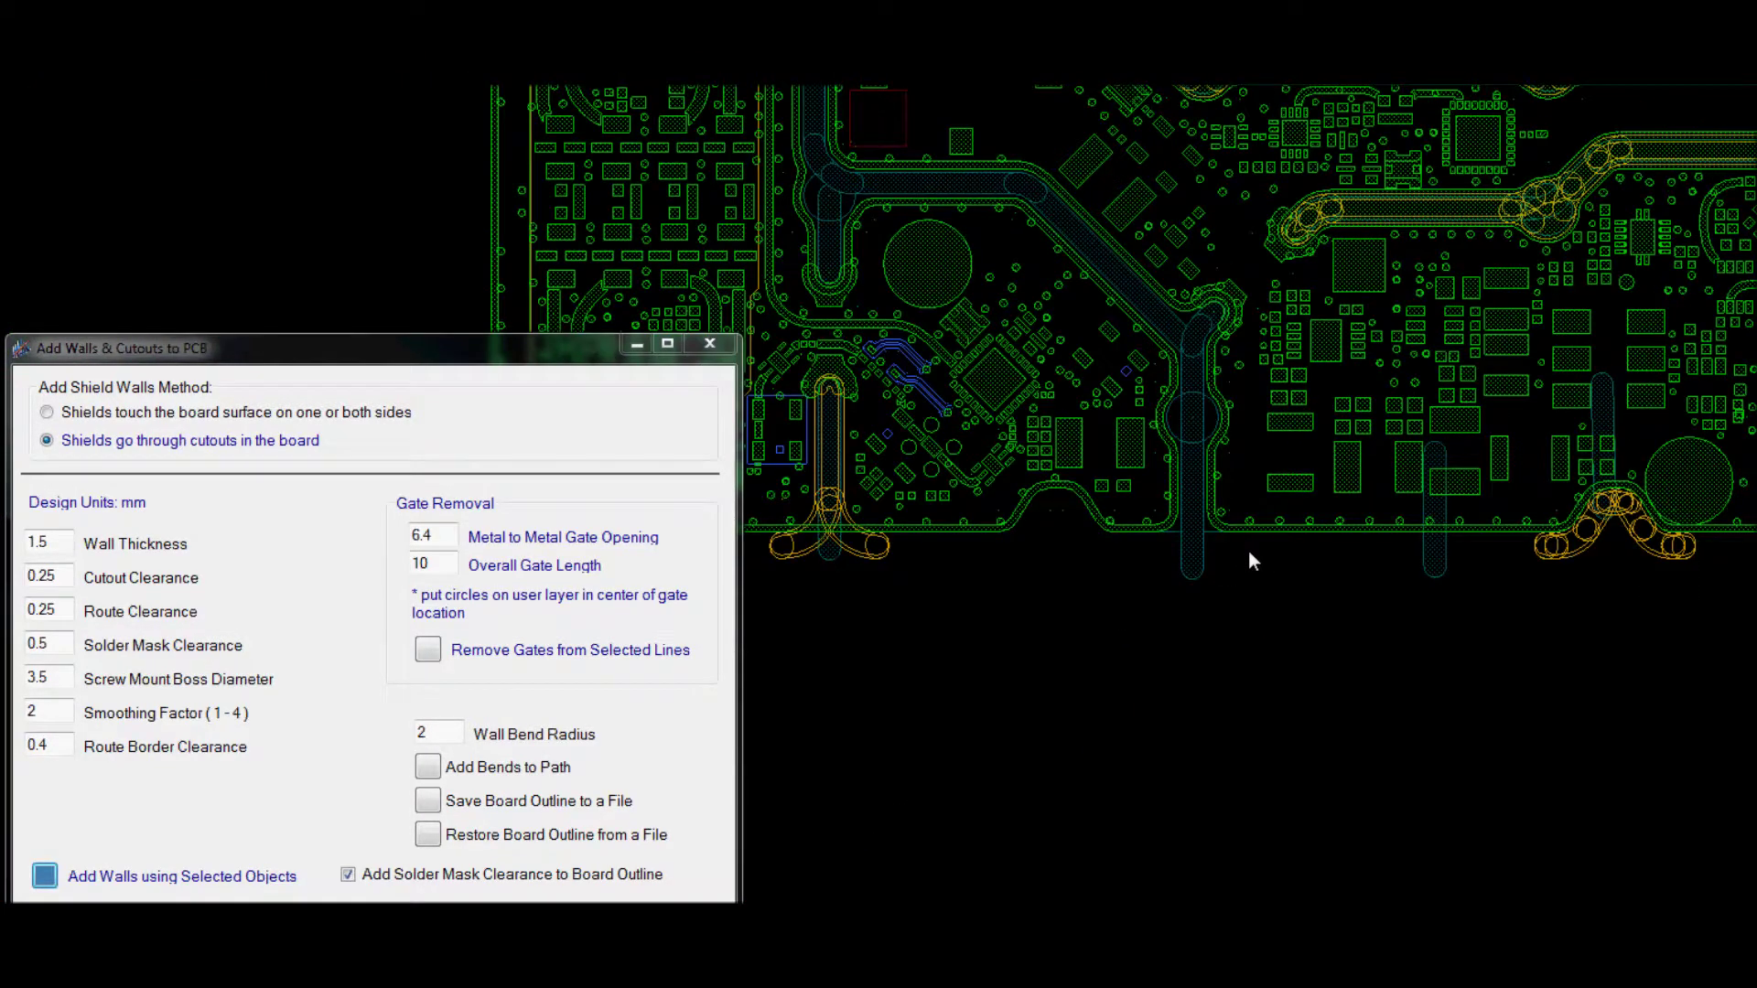
scroll(1243, 581, "up", 5)
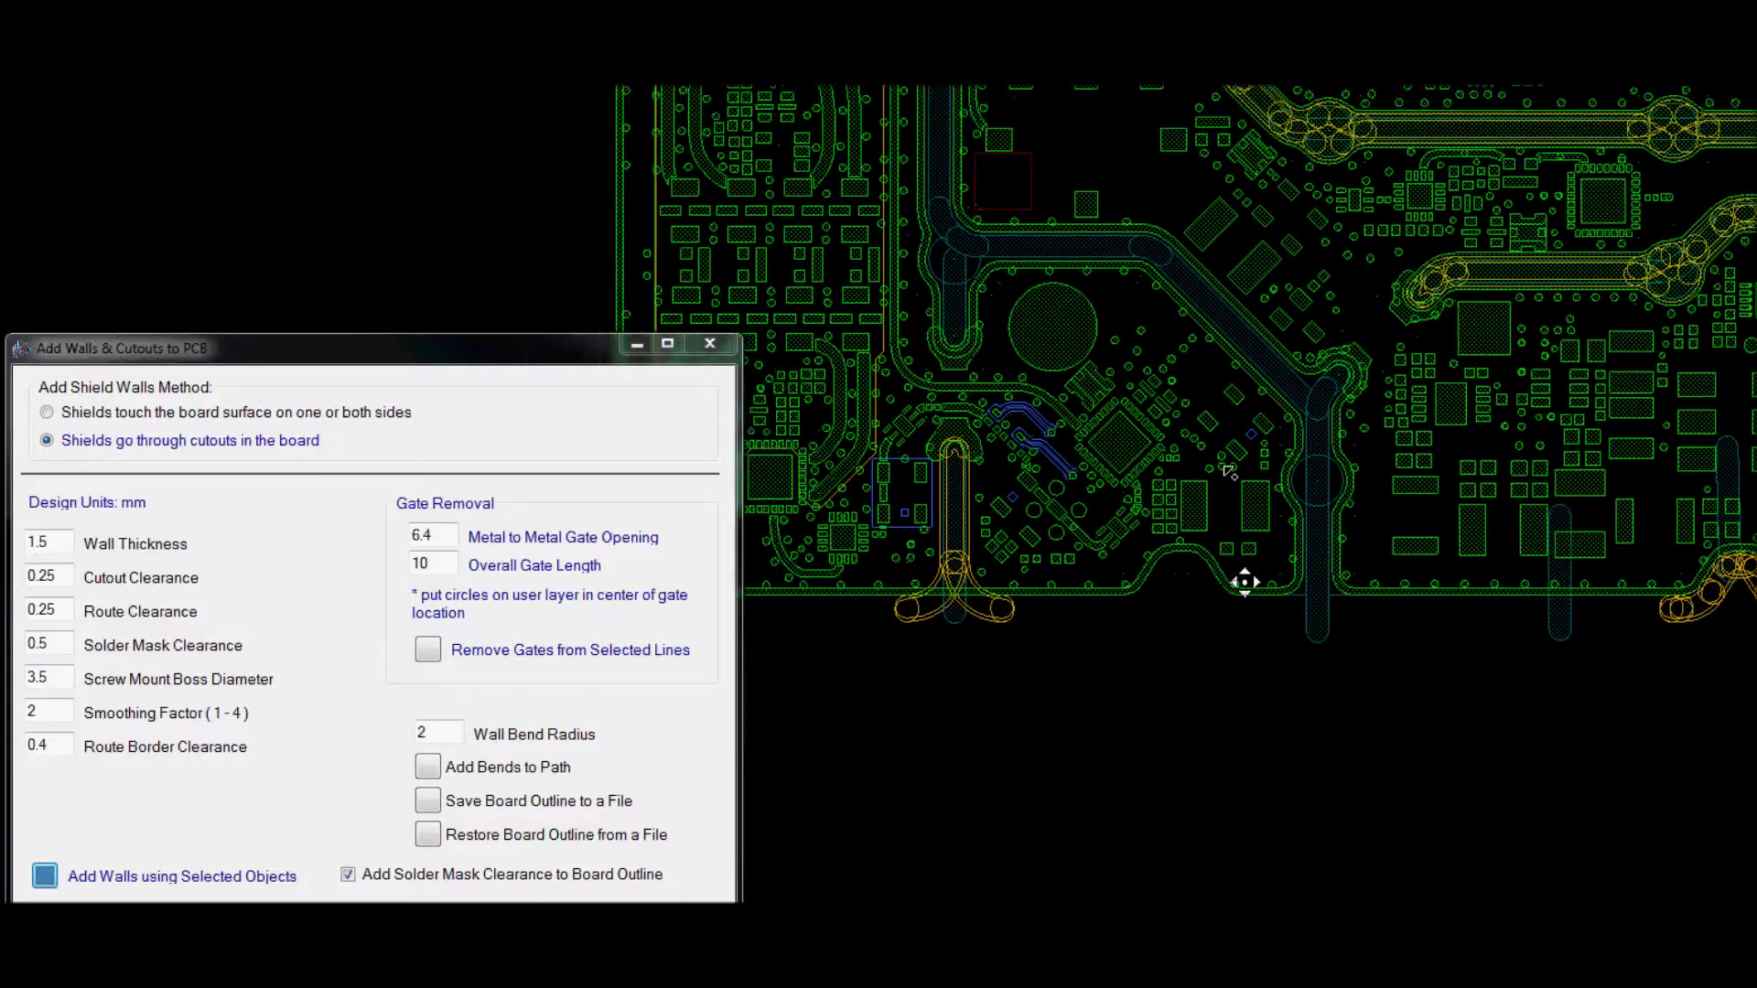
scroll(1150, 568, "left", 2)
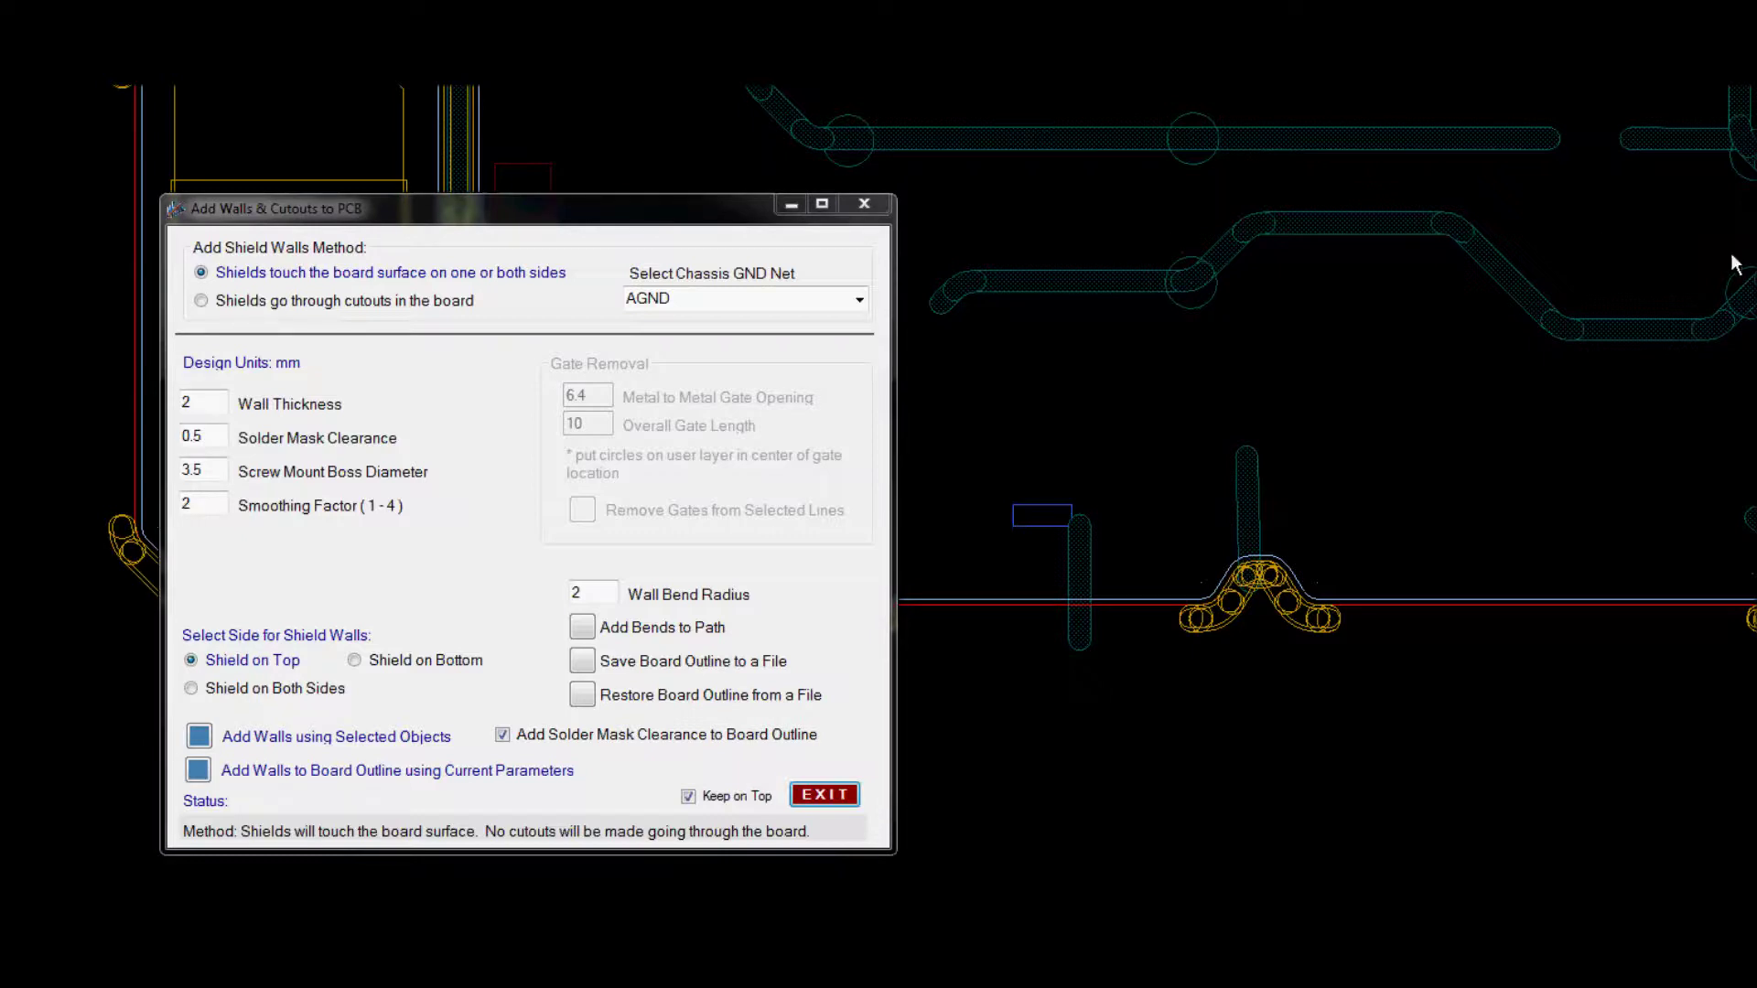
Select the stepped wall path with its boss circles, choose shields through board cutouts, and set the wall thickness to 1.5 mm.
left_click(1653, 359)
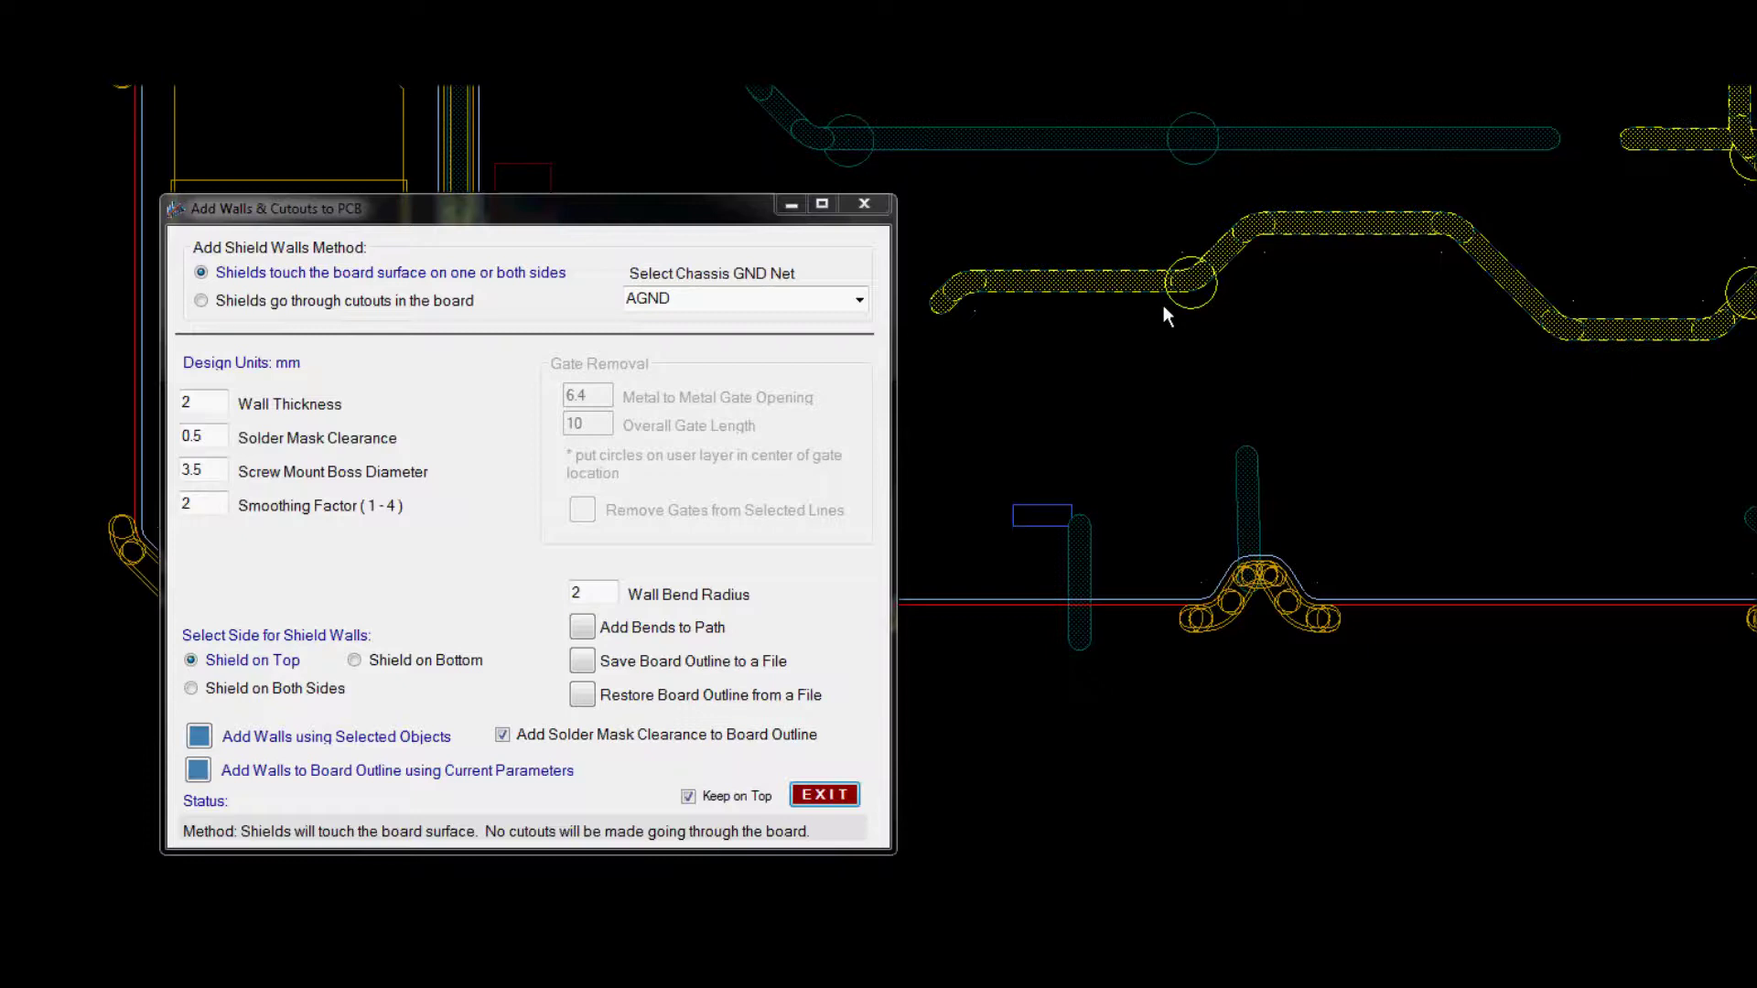
left_click(288, 301)
double_click(201, 404)
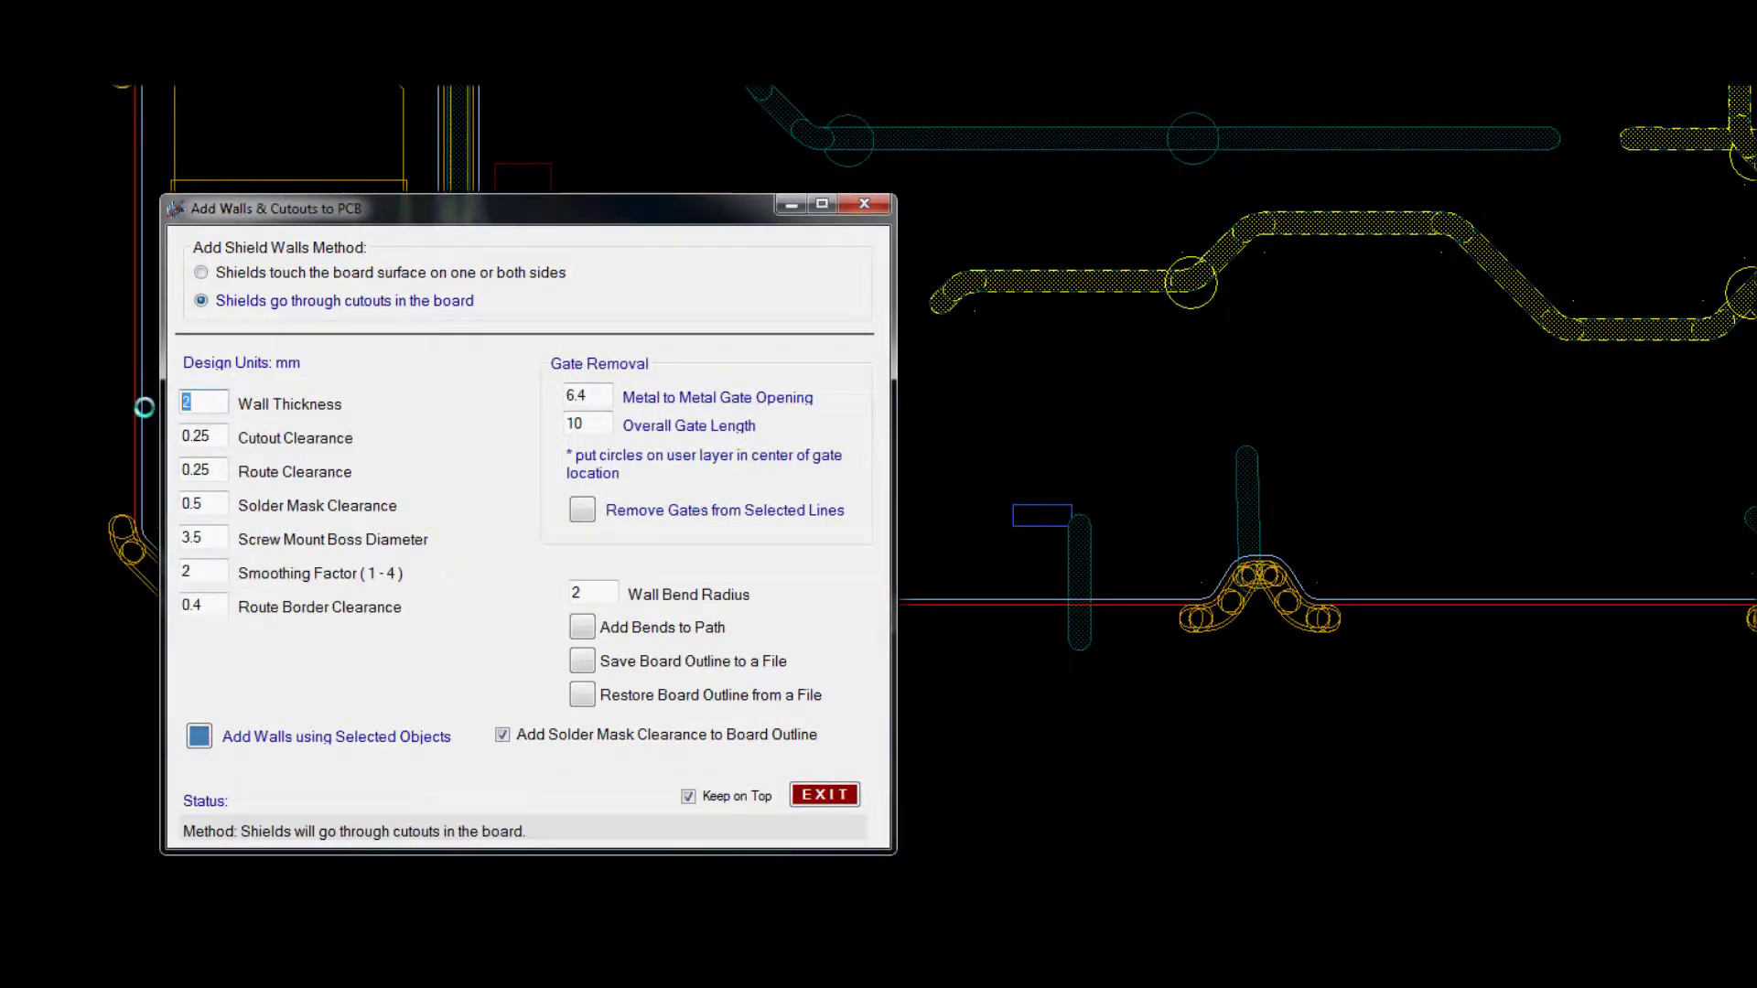
type("1.5")
Add walls from the selected stepped path, using the Contour 62 +/-Tol 3 Non-Plated drill for the contour.
left_click(197, 740)
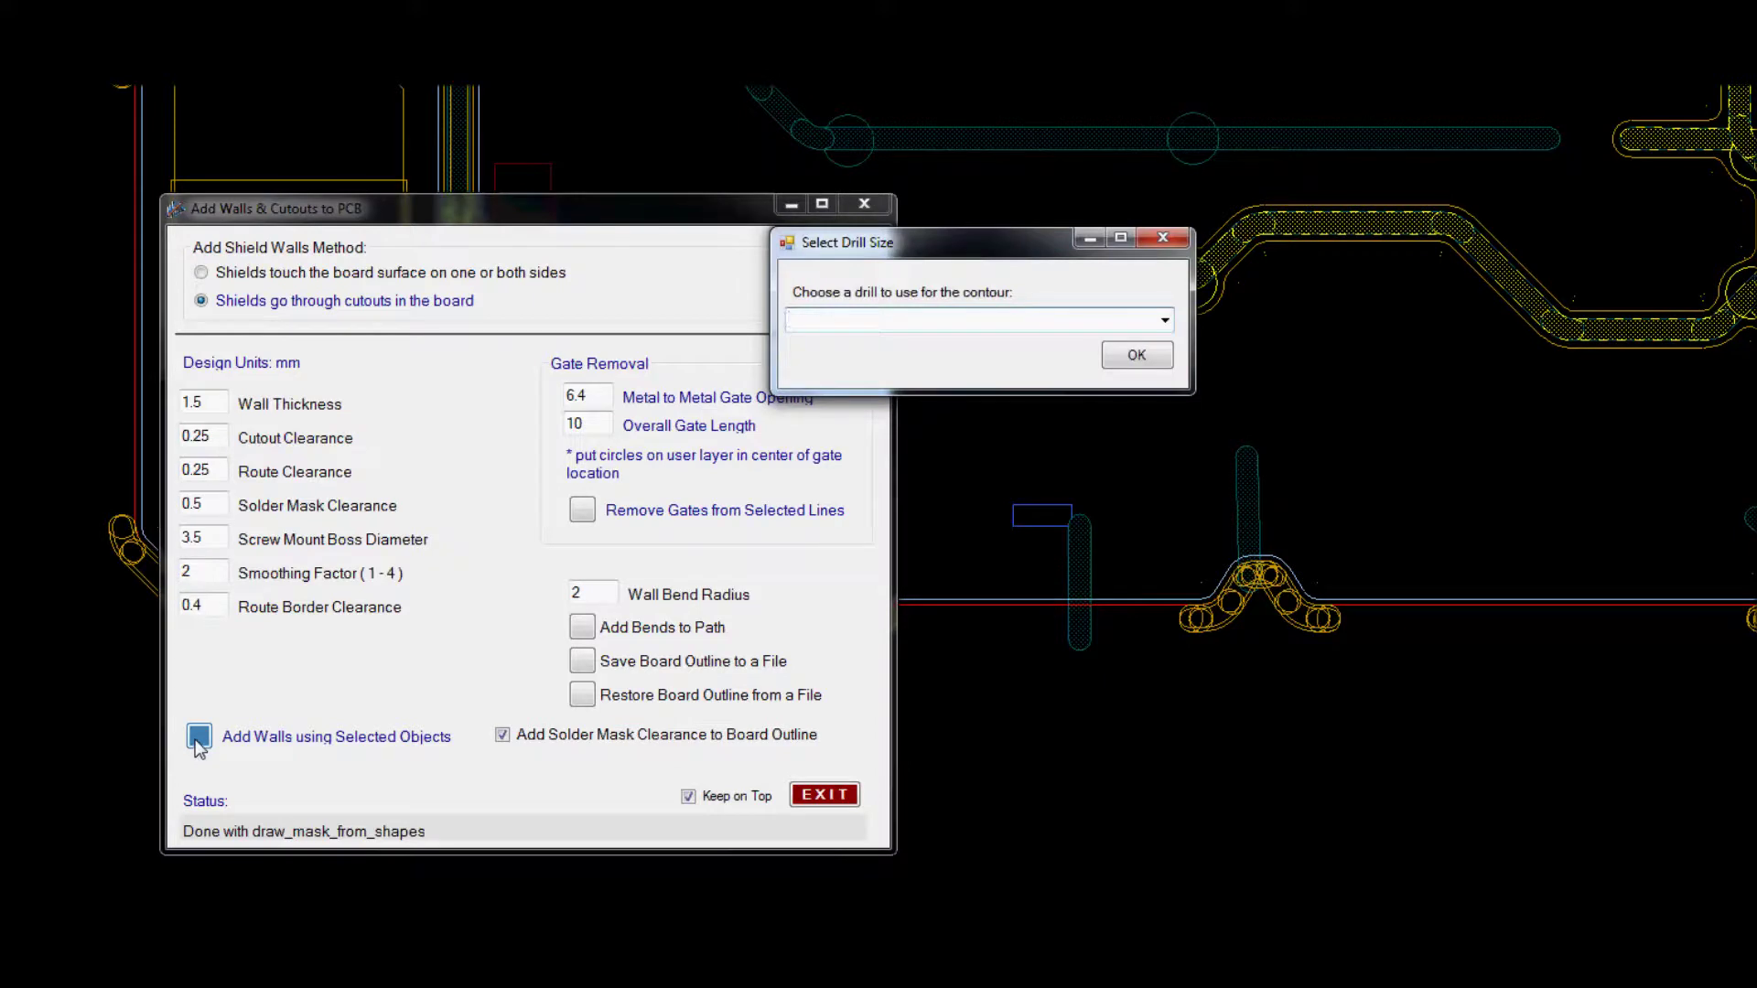
left_click(1165, 322)
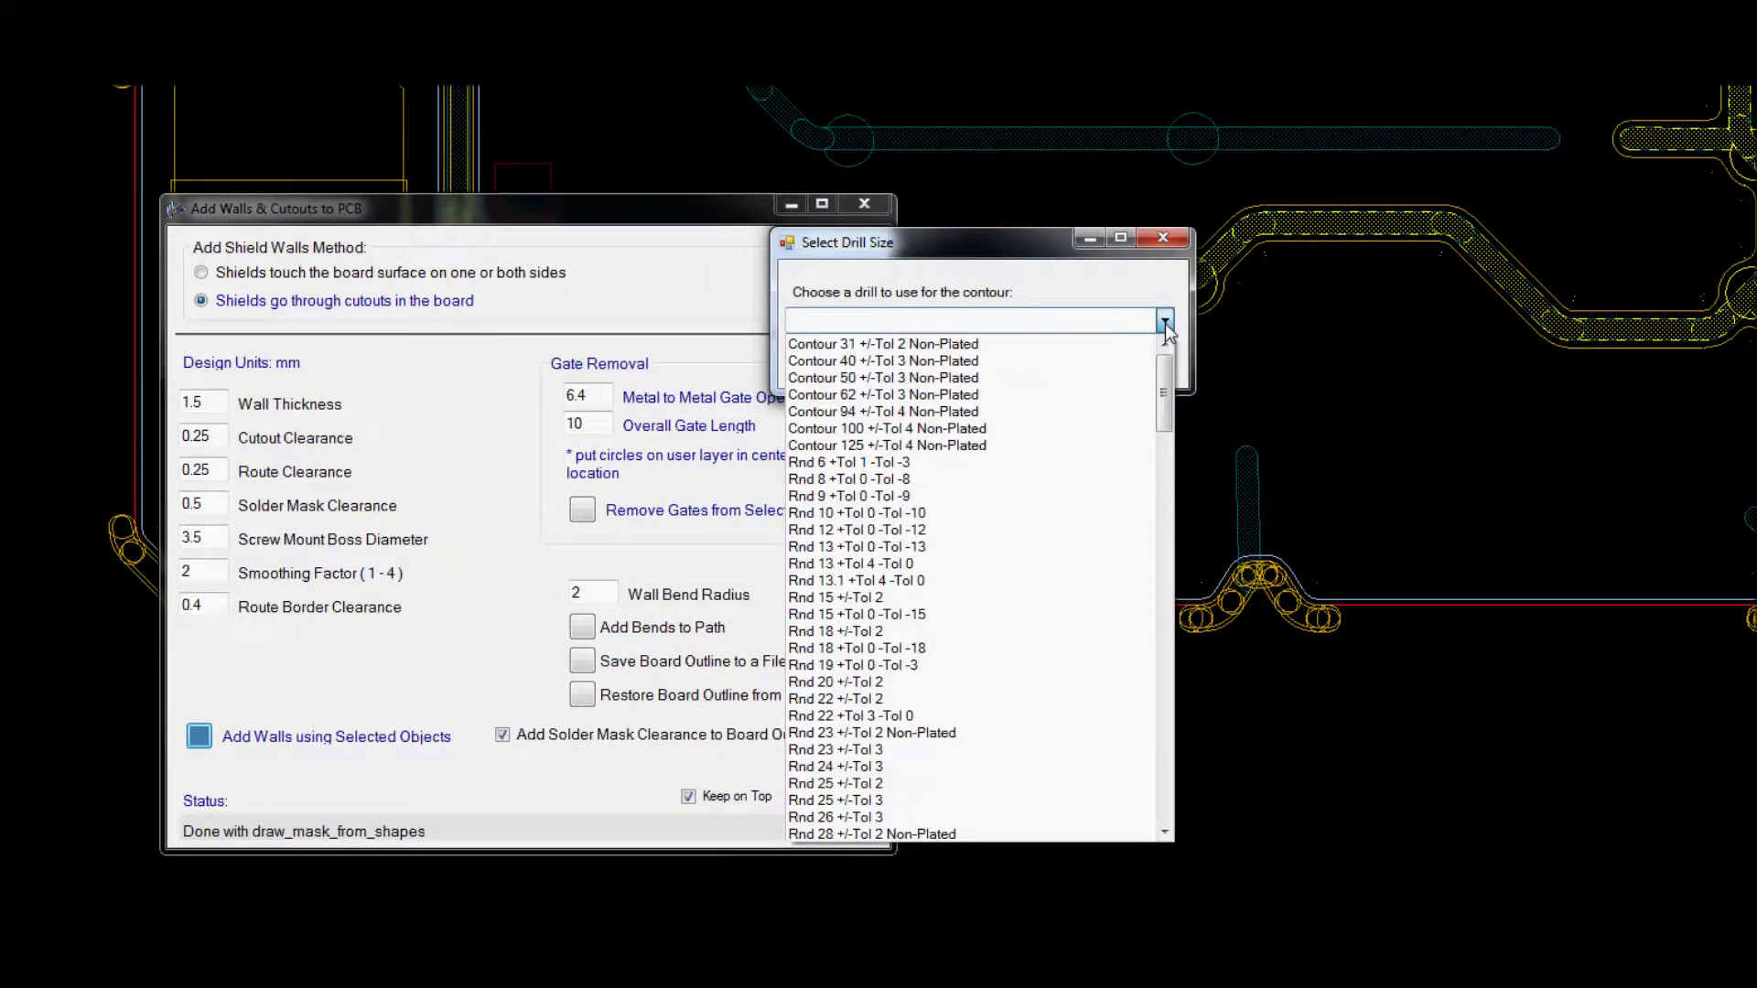
left_click(876, 394)
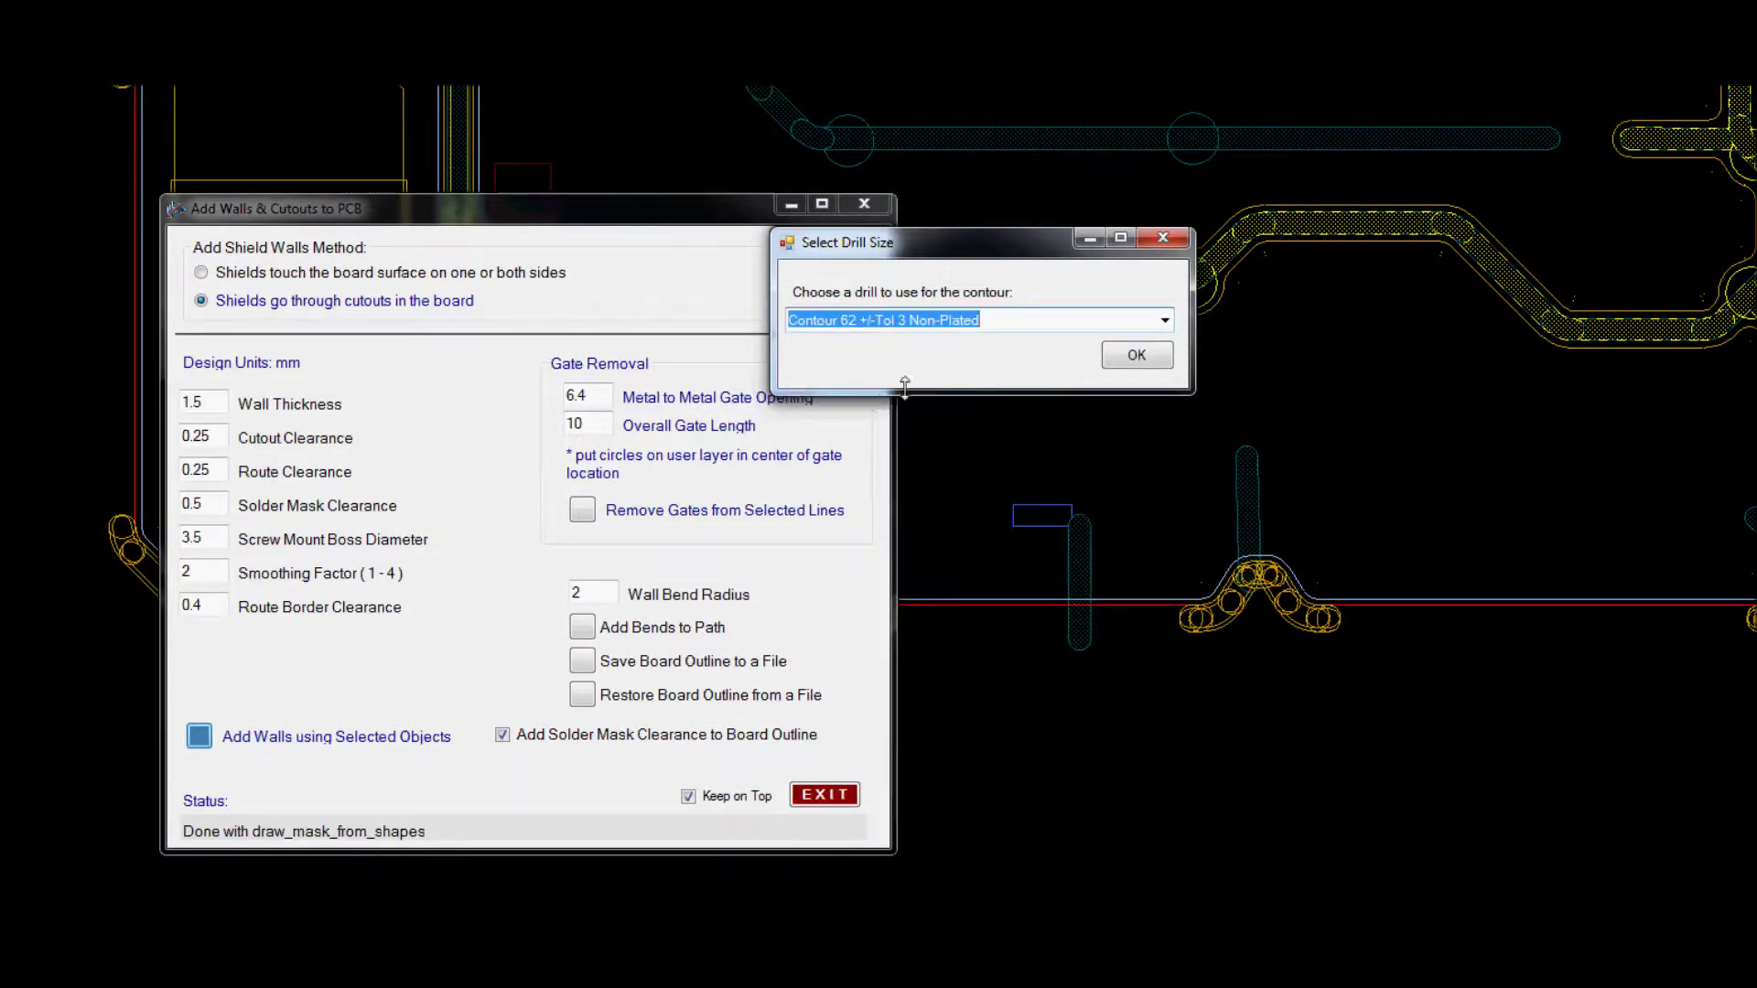
left_click(1135, 357)
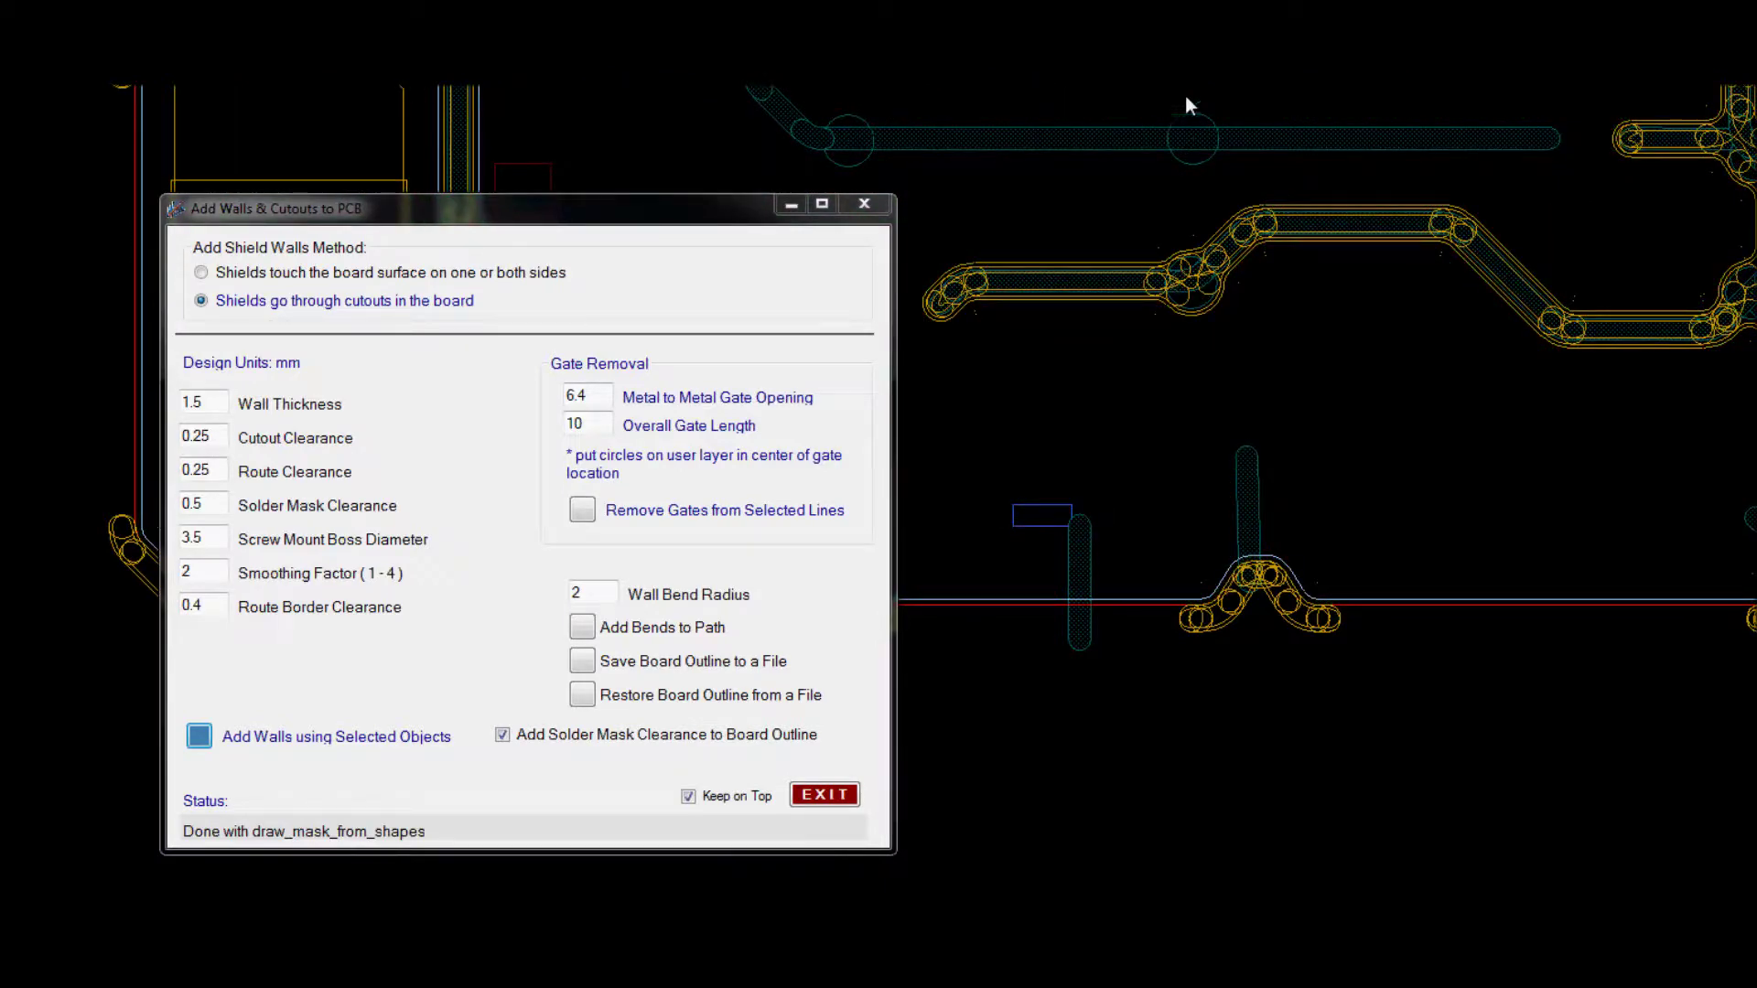
Add cutout walls along the straight wall path above the stepped one, using the Contour 62 +/-Tol 3 Non-Plated drill.
mouse_move(1316, 85)
left_mouse_down()
mouse_move(1114, 126)
mouse_move(728, 156)
left_mouse_up()
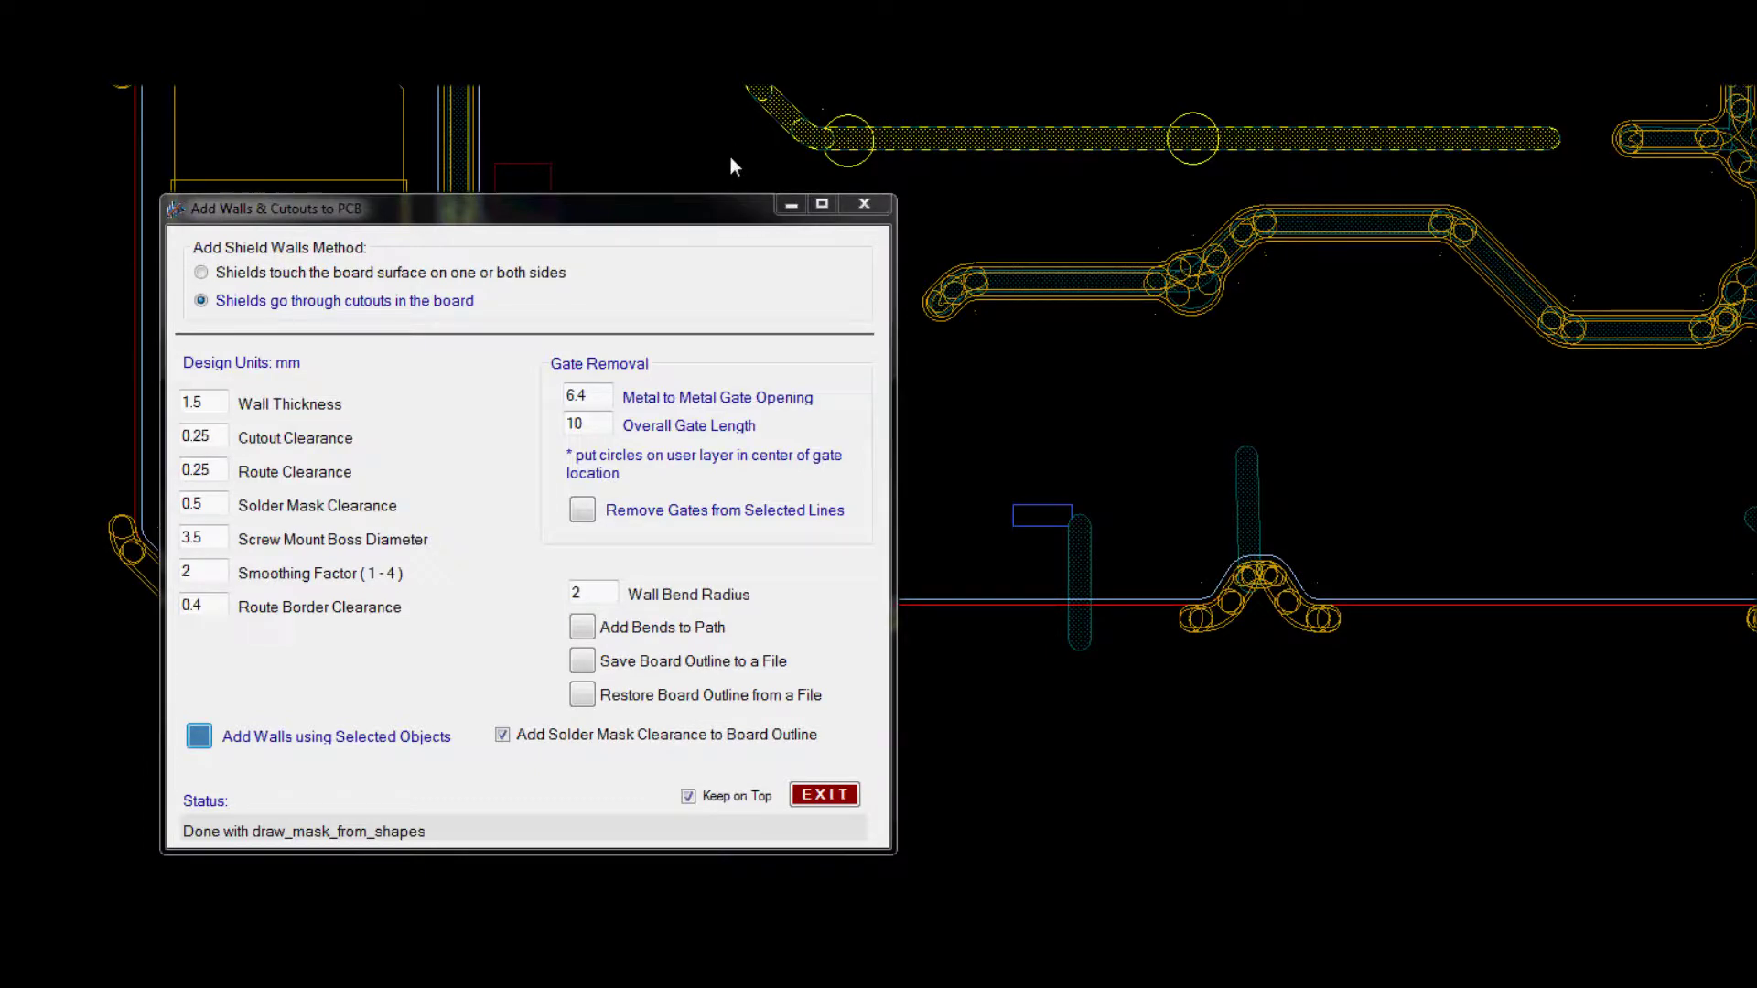
left_click(200, 741)
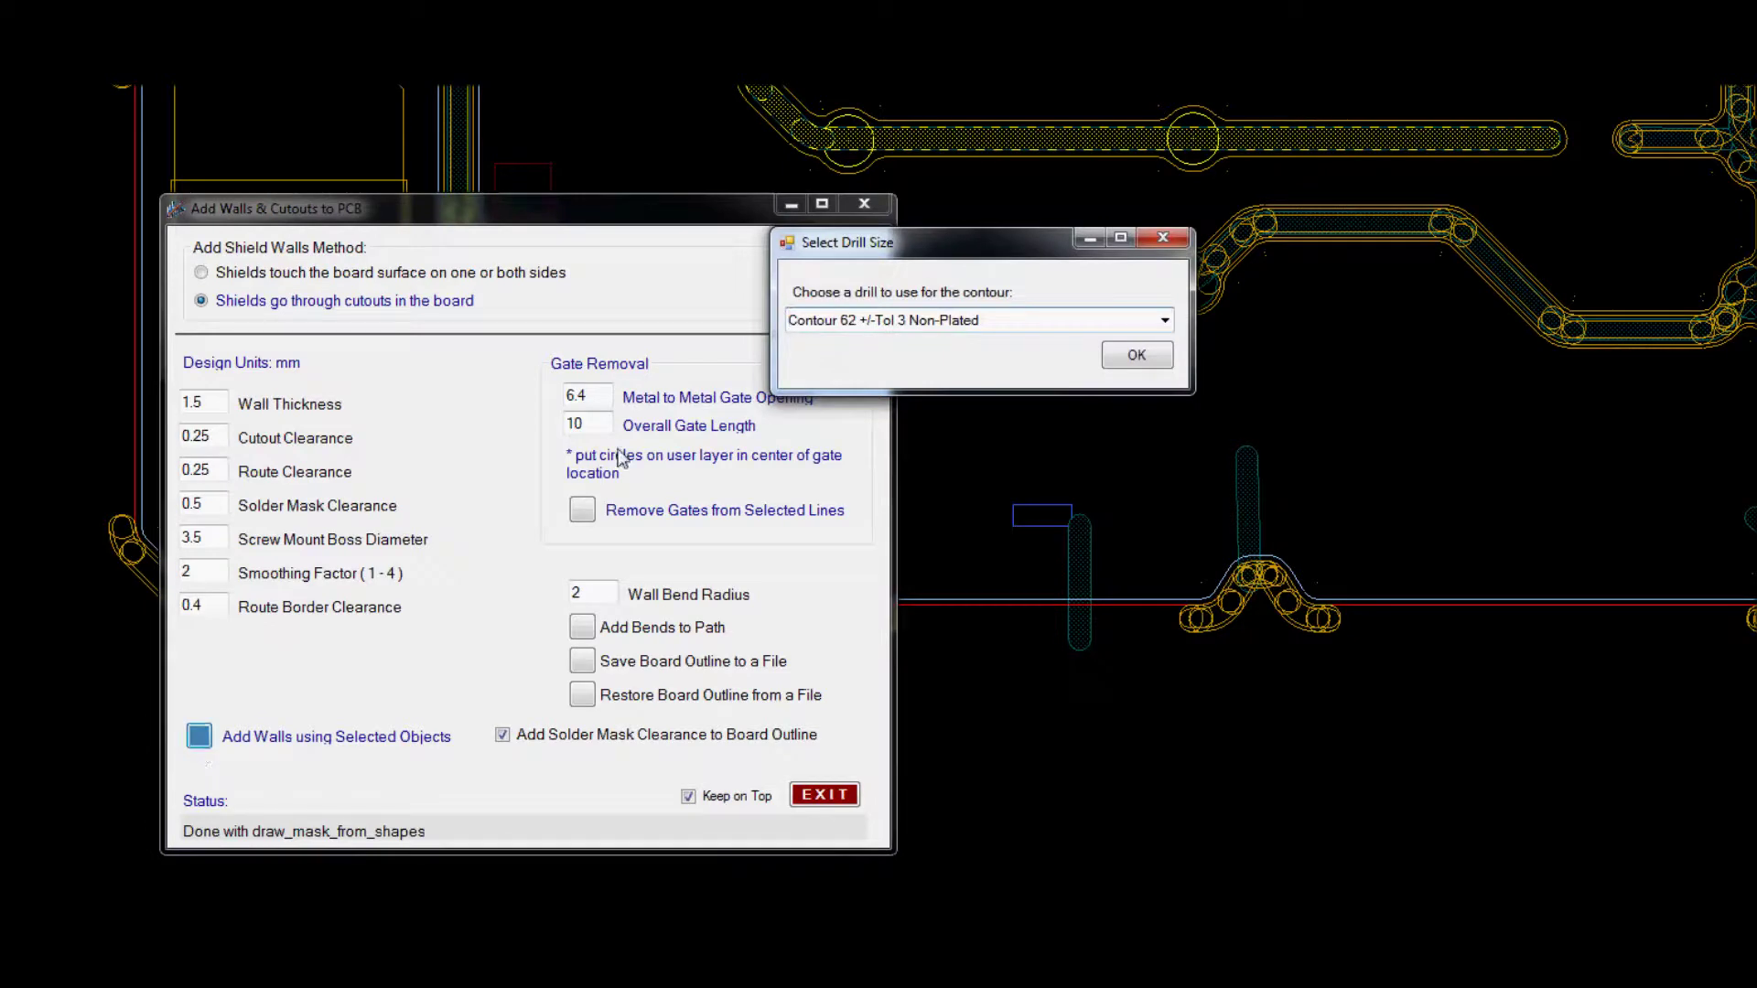
left_click(1135, 356)
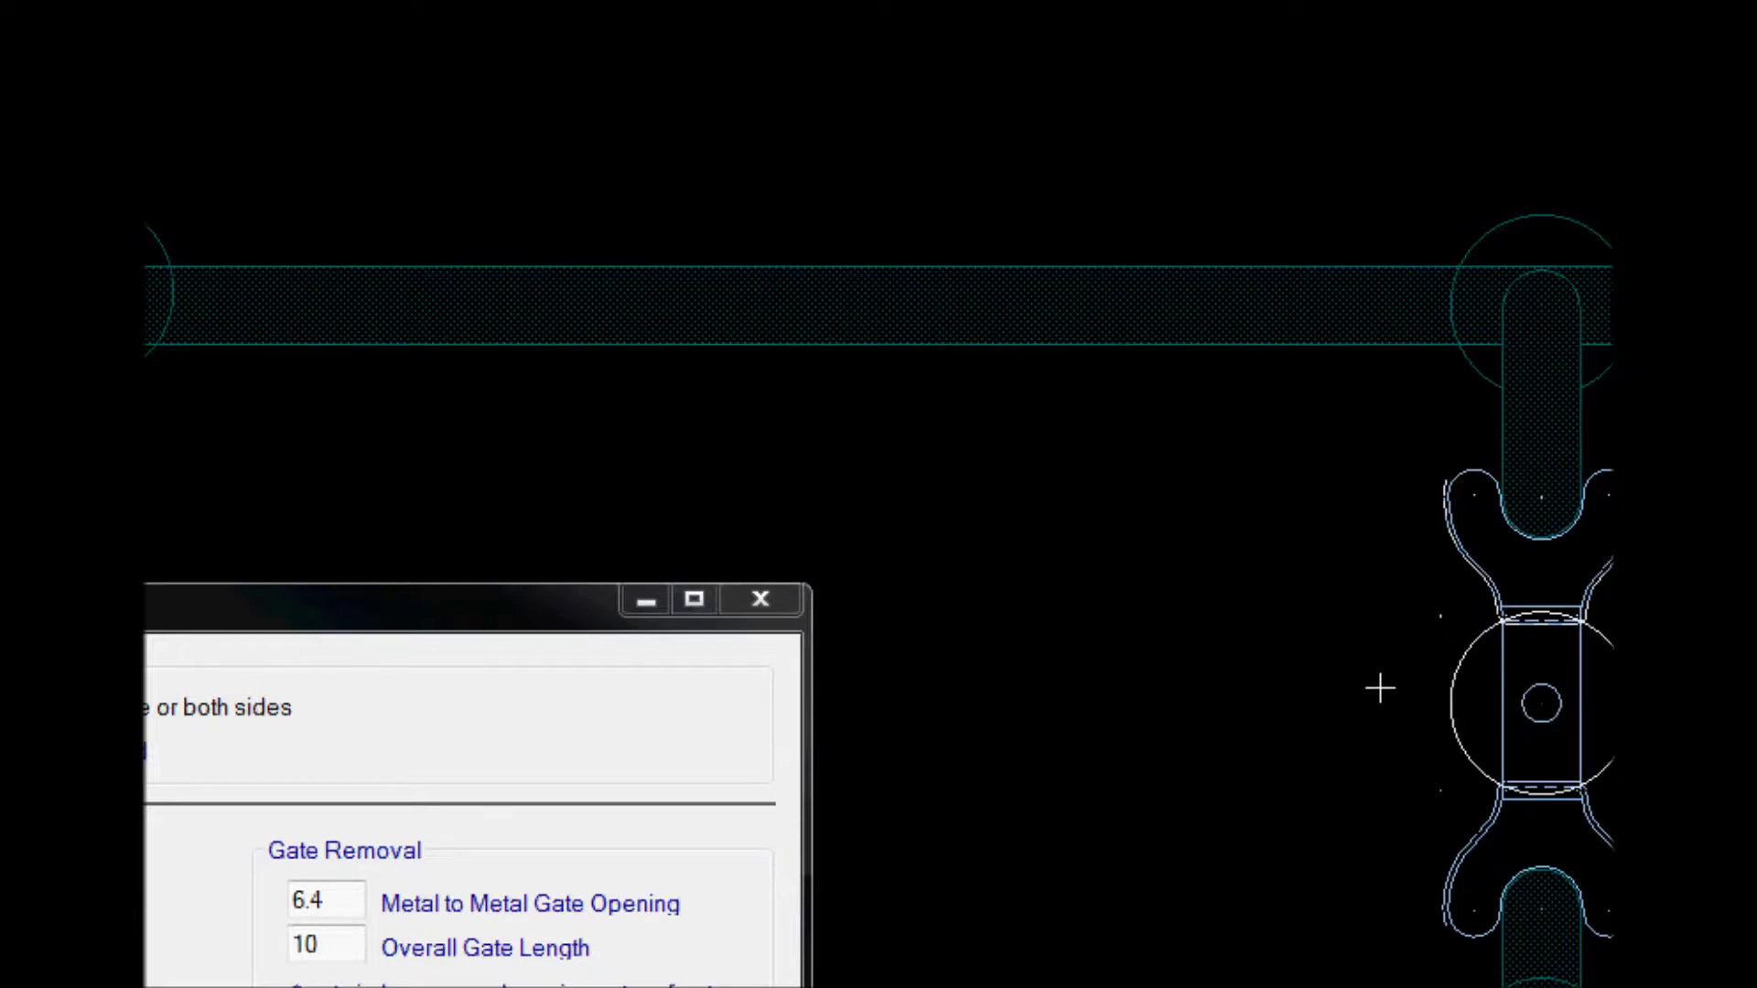
Copy the gate marker circle from the vertical wall onto the middle of the horizontal wall.
left_click(1455, 661)
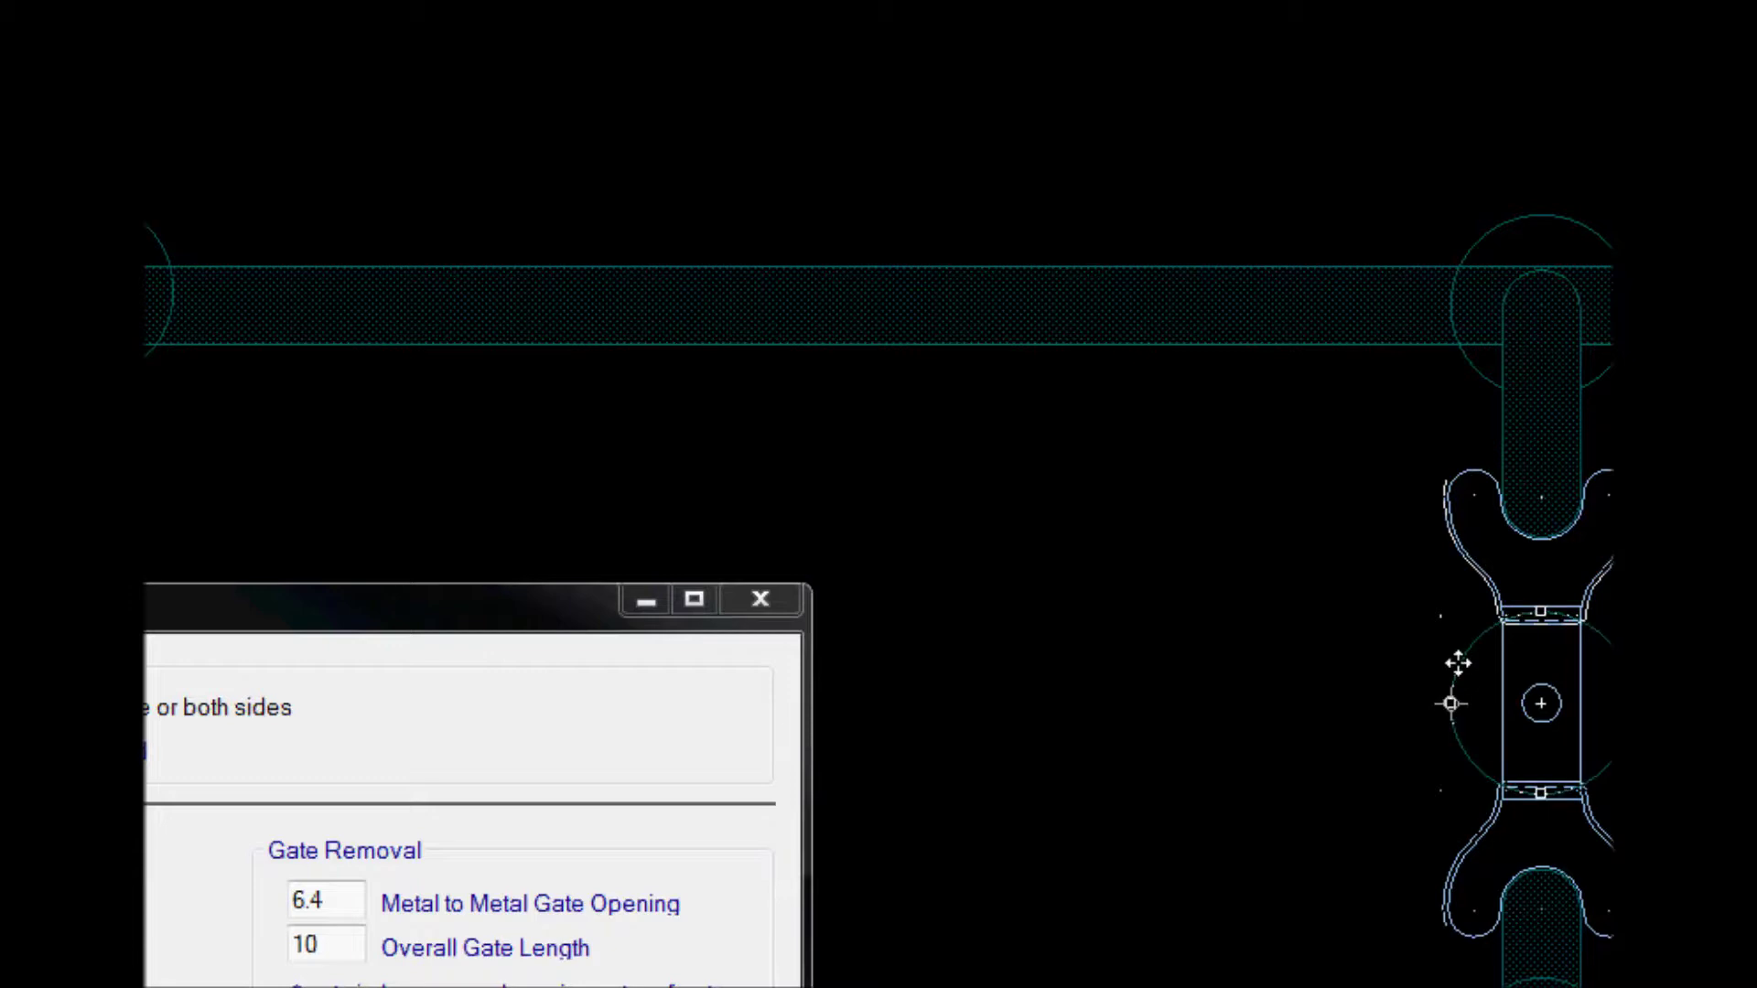
left_click_drag(1458, 662, 869, 264)
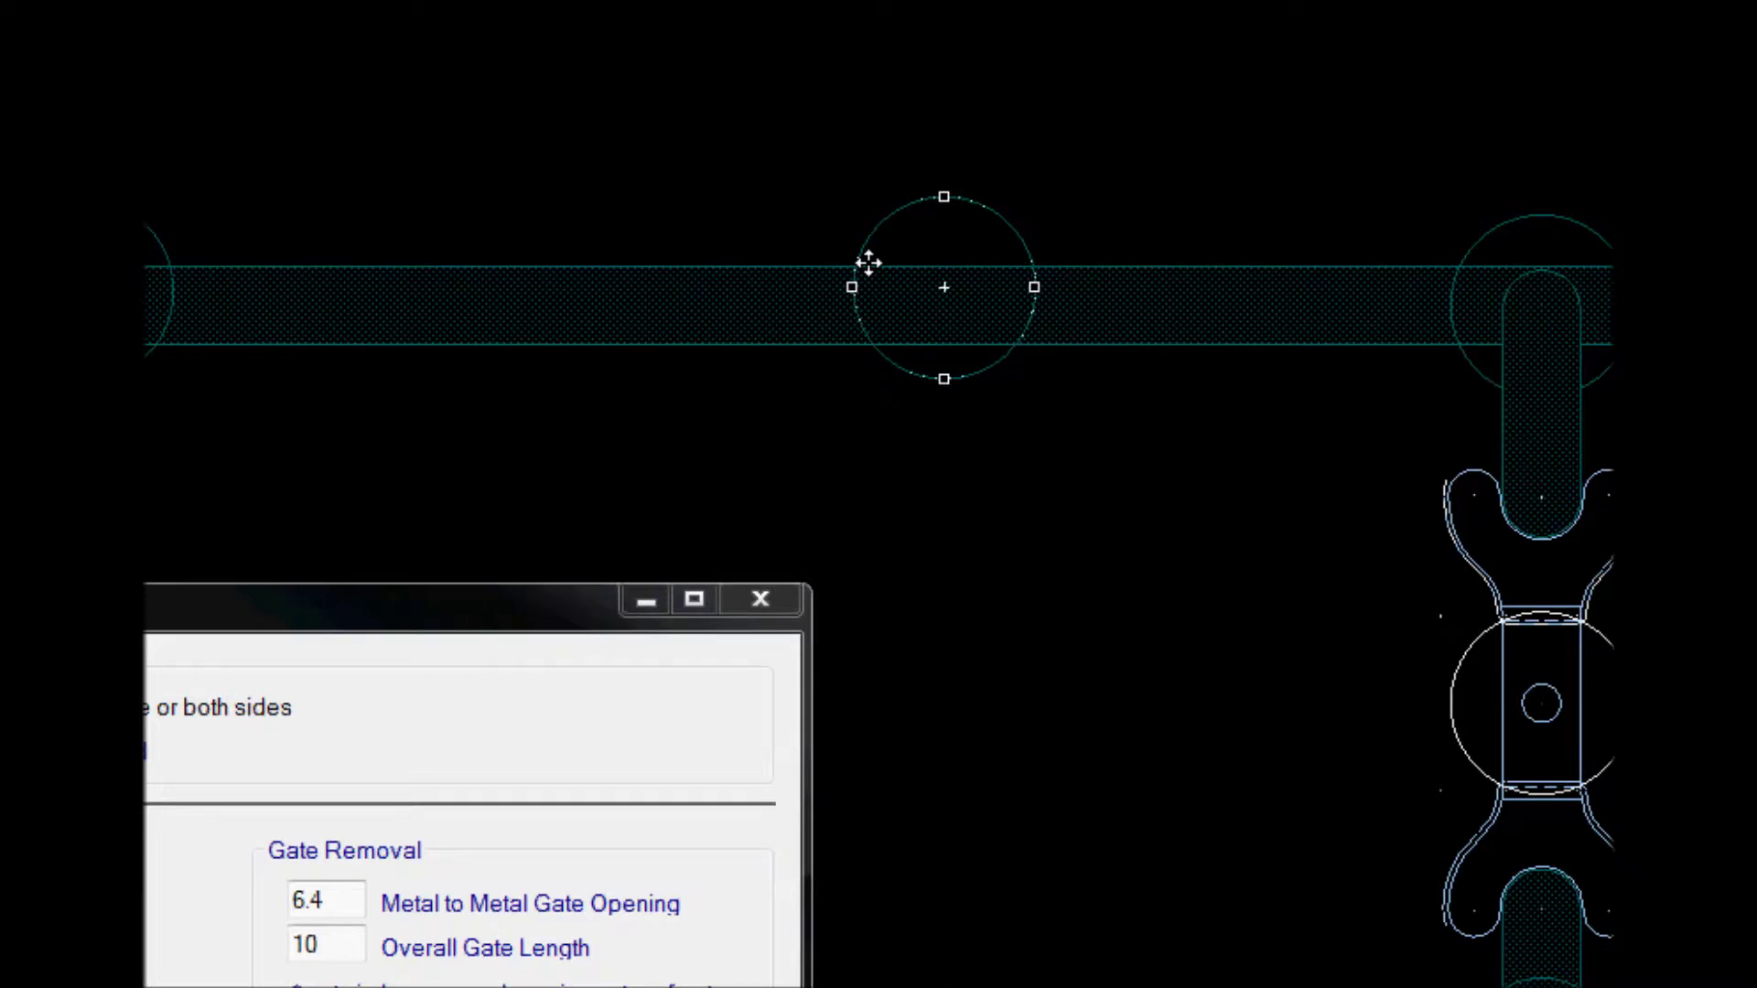
key("Escape")
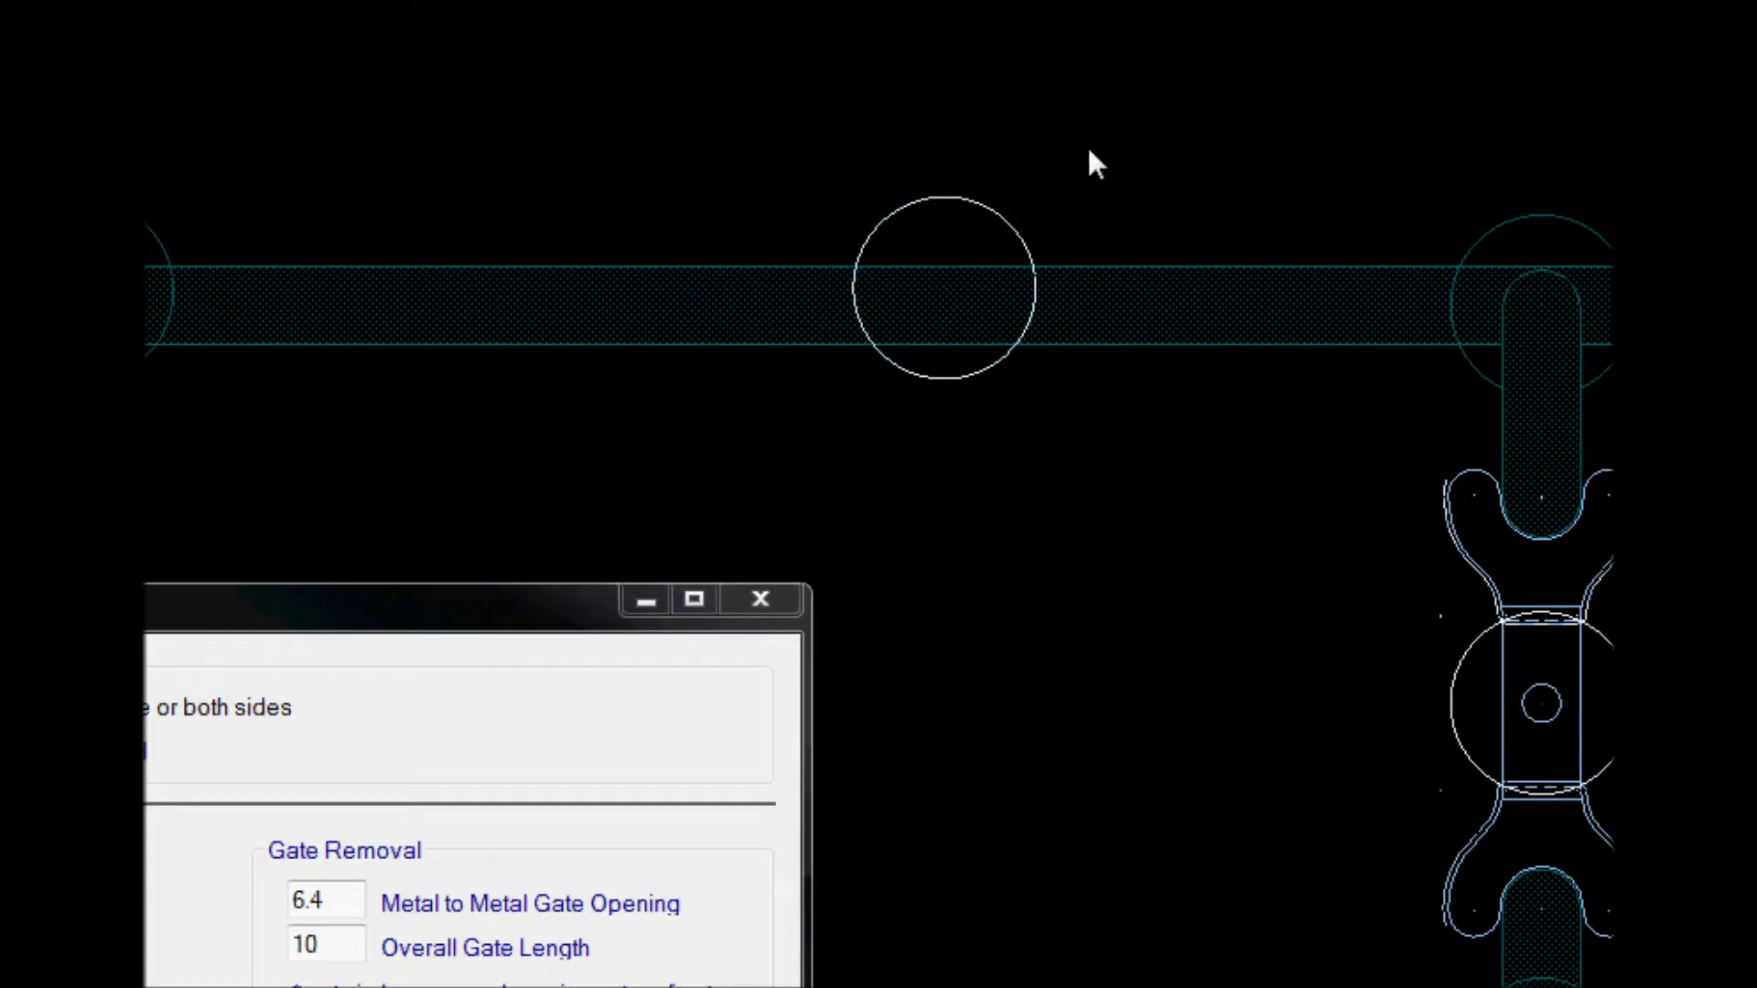
Remove a gate from the horizontal wall at the copied circle, with a 6.4 mm metal-to-metal opening and 10 mm overall length.
left_click_drag(1089, 146, 917, 406)
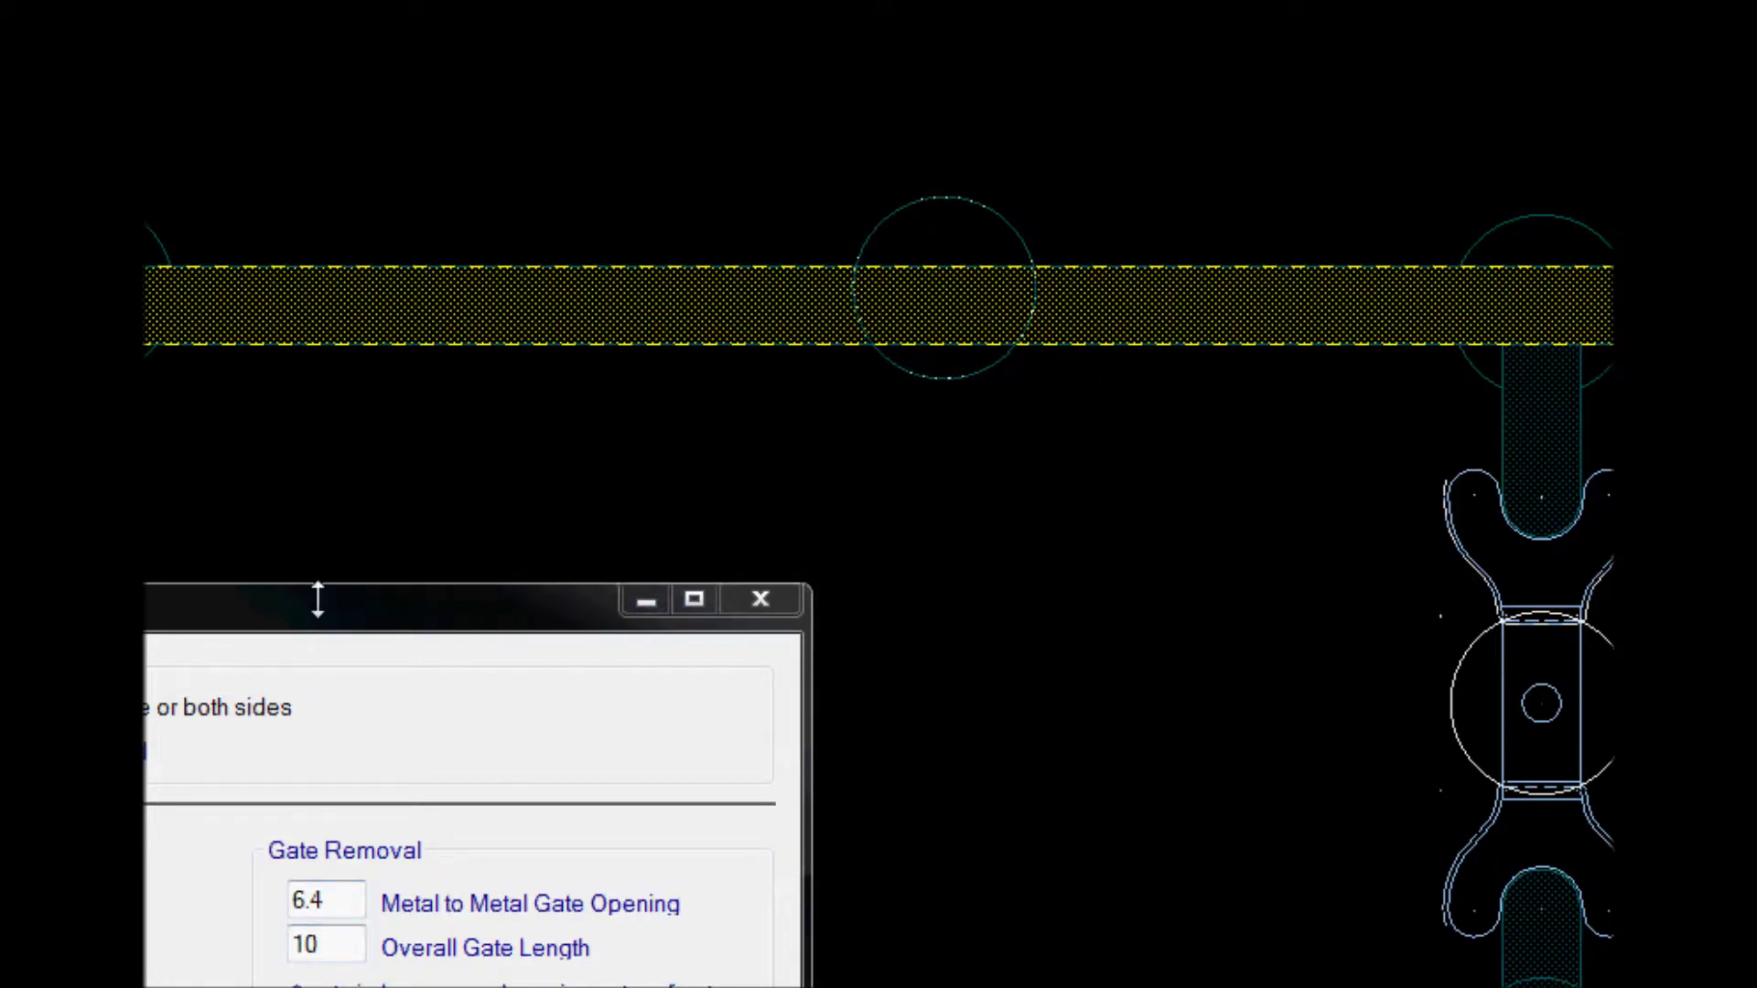
left_click_drag(317, 622, 324, 436)
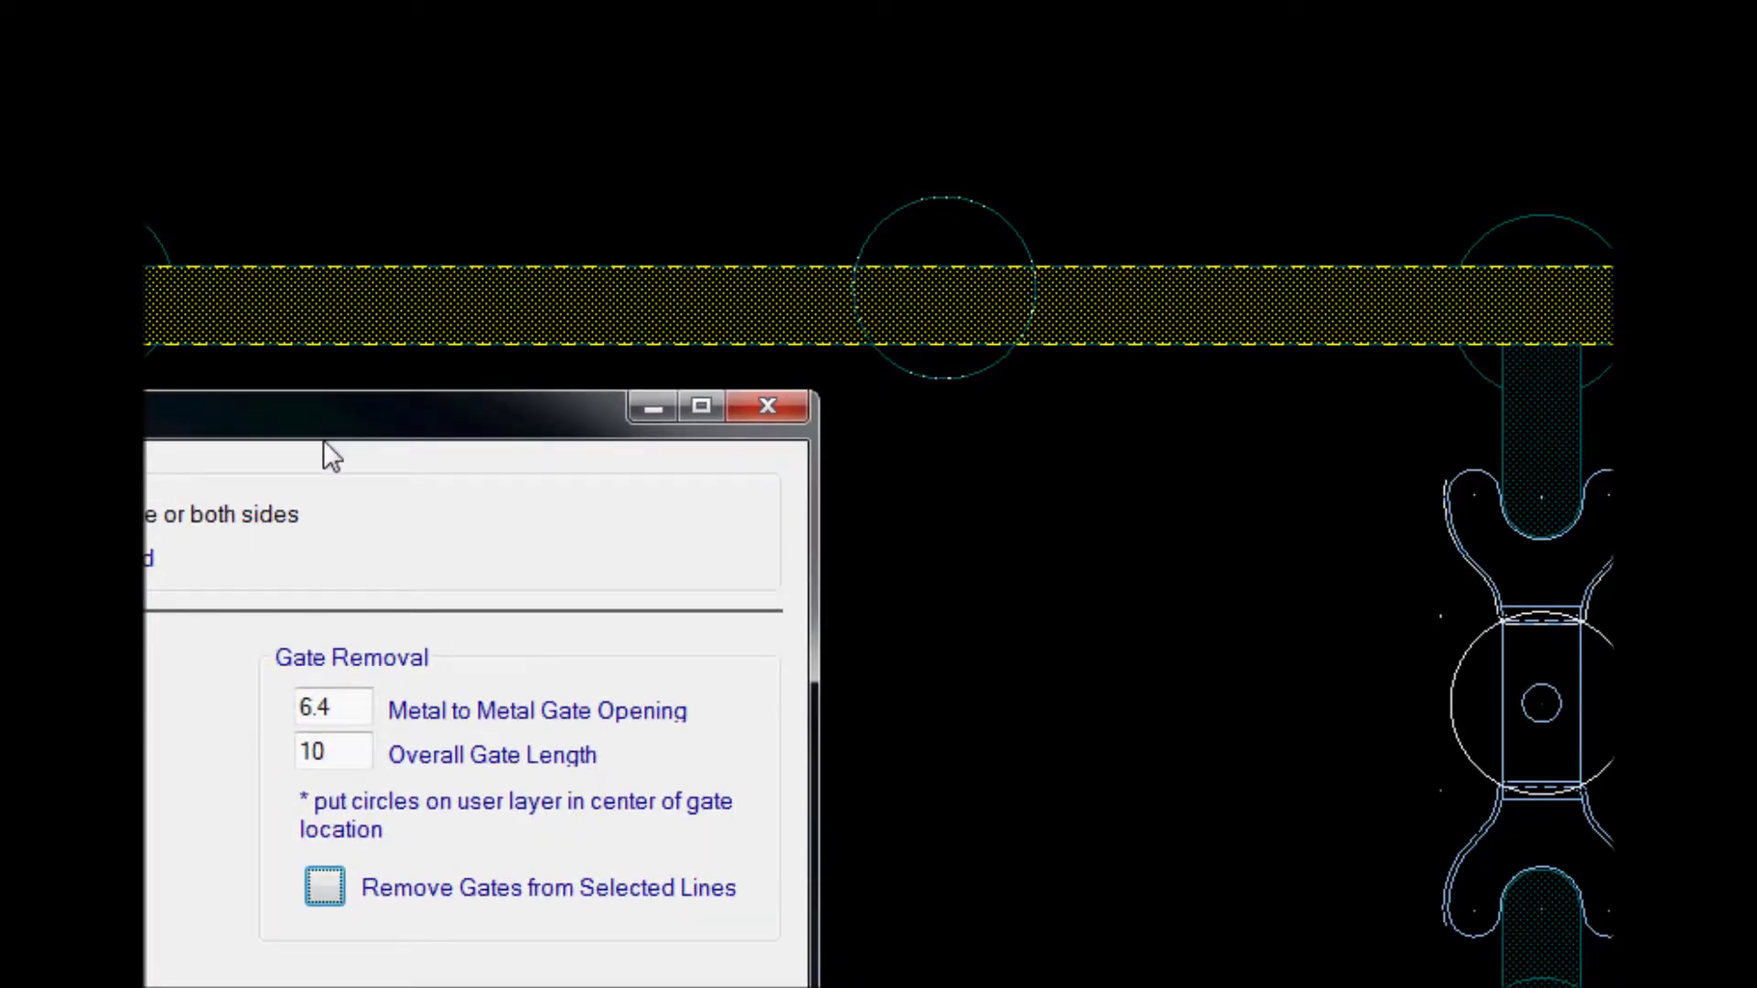
left_click(323, 875)
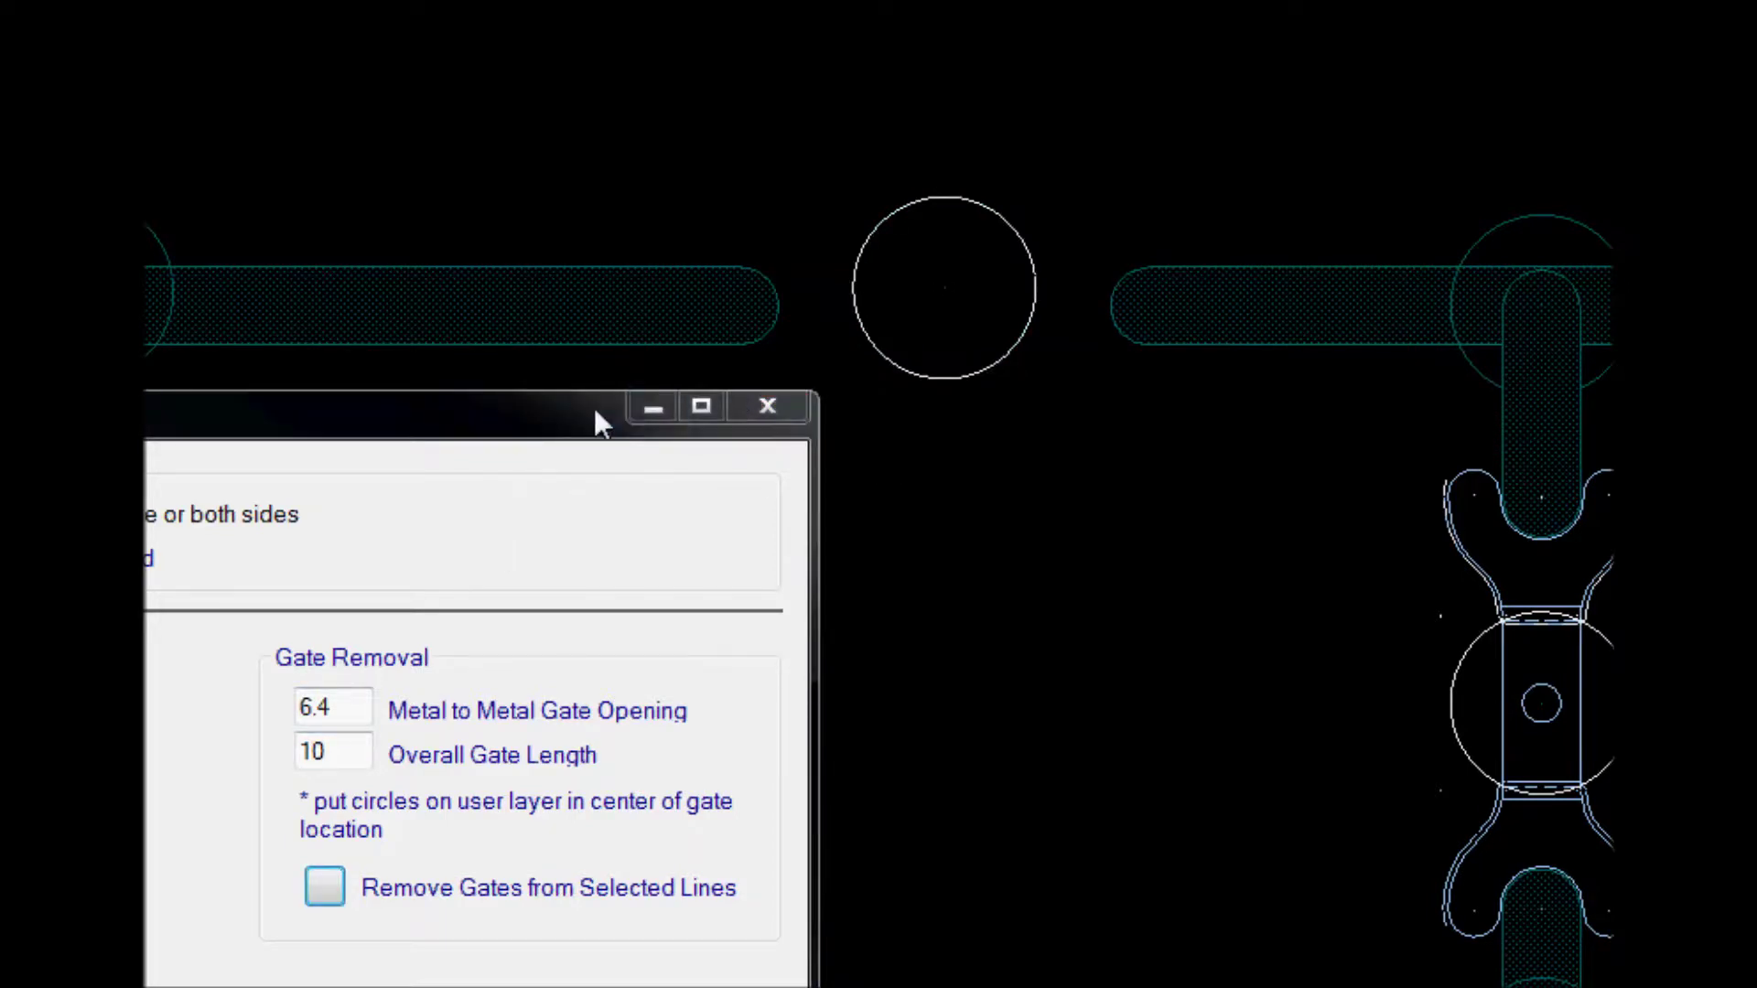
left_click_drag(595, 413, 424, 551)
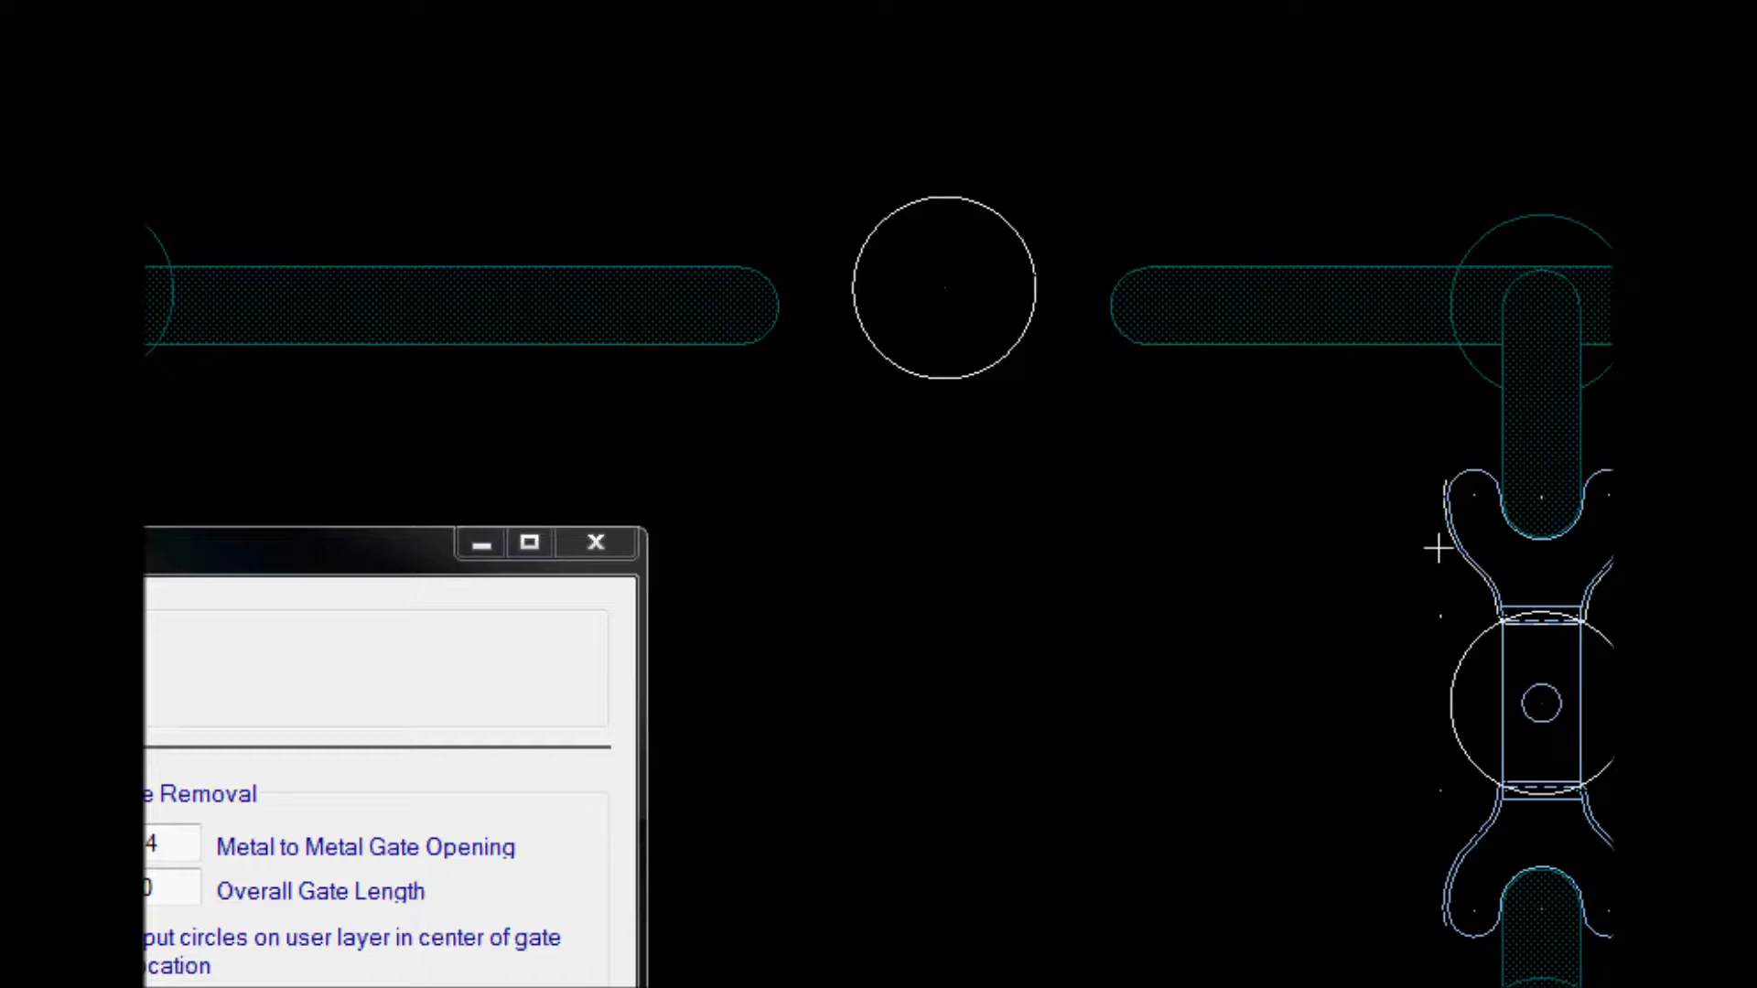
Move the gate part off the vertical wall, rotate it to horizontal, and place it just below the new gate opening.
left_click_drag(1461, 520, 1399, 567)
key("m")
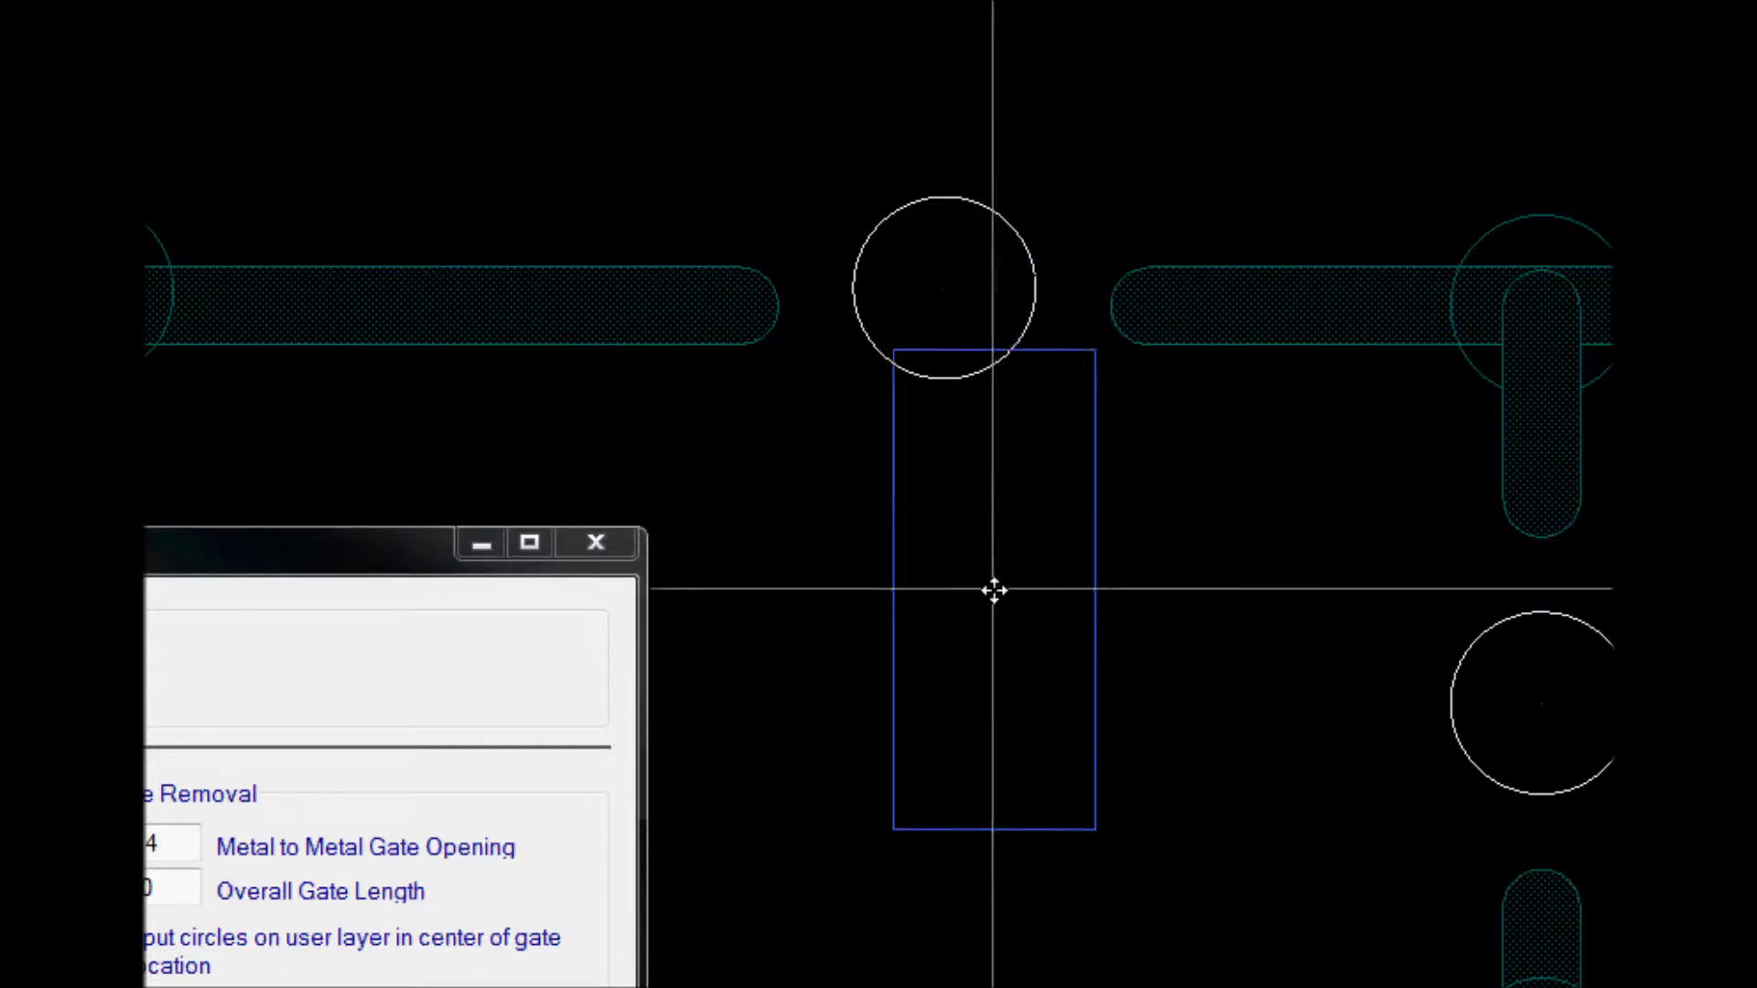
key("r")
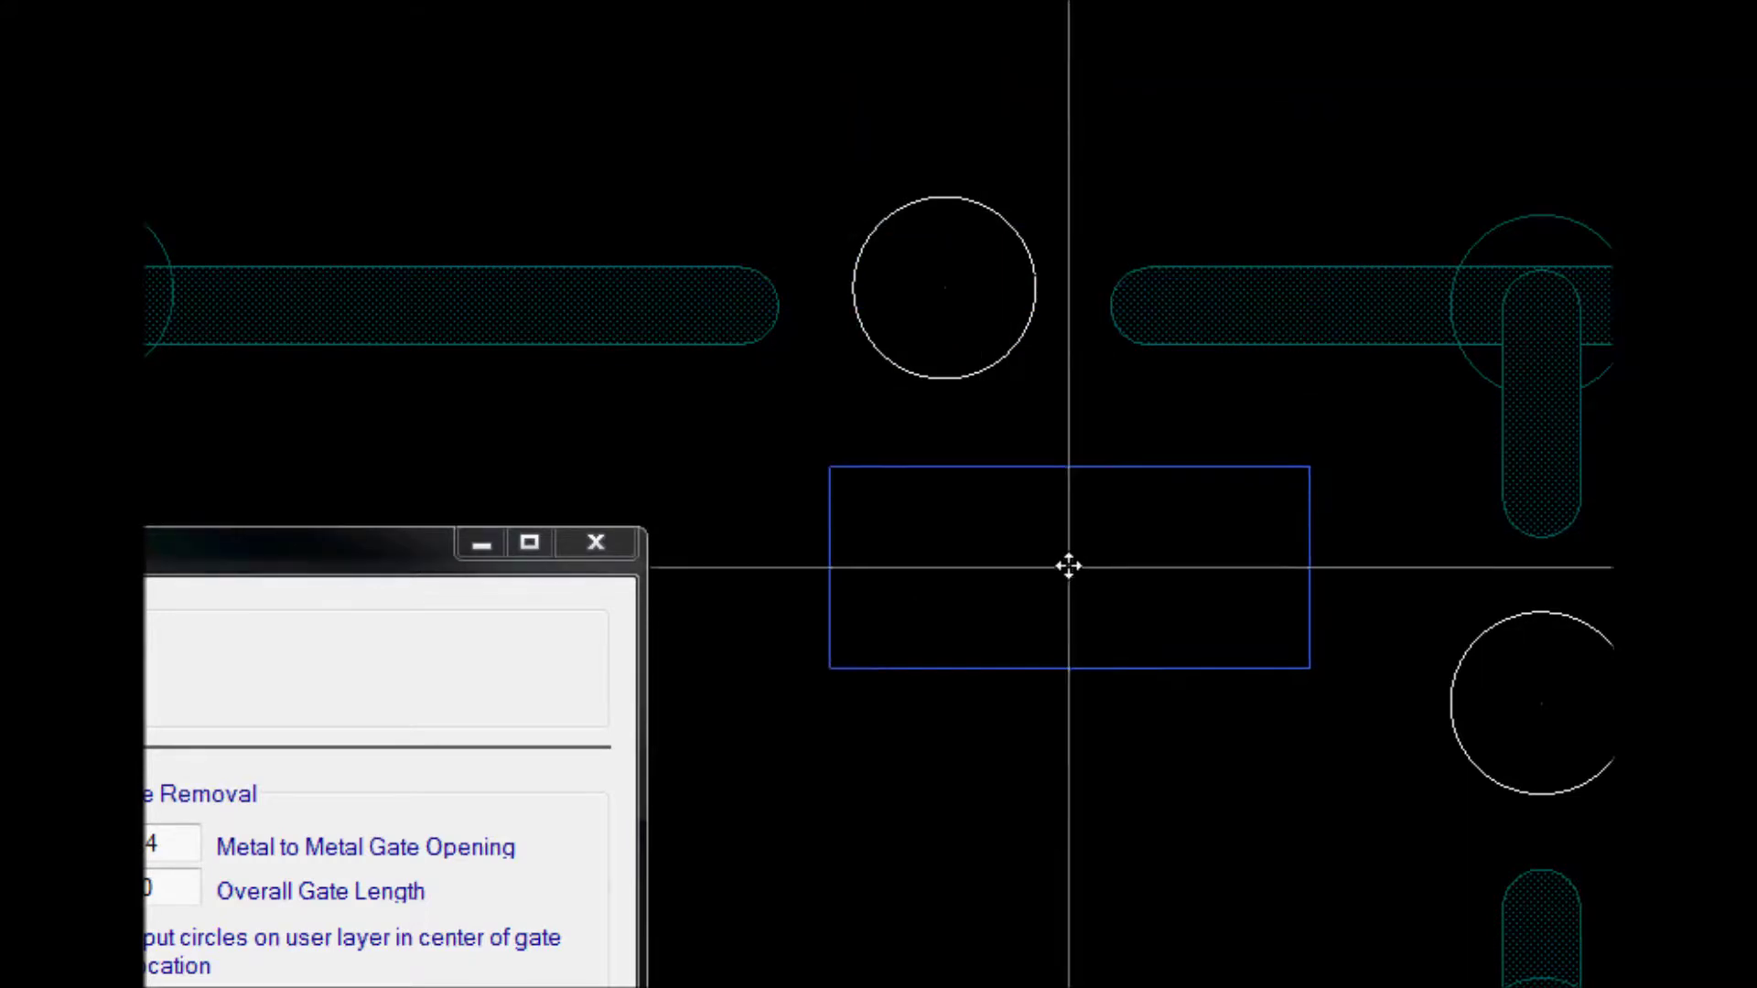
left_click(1064, 549)
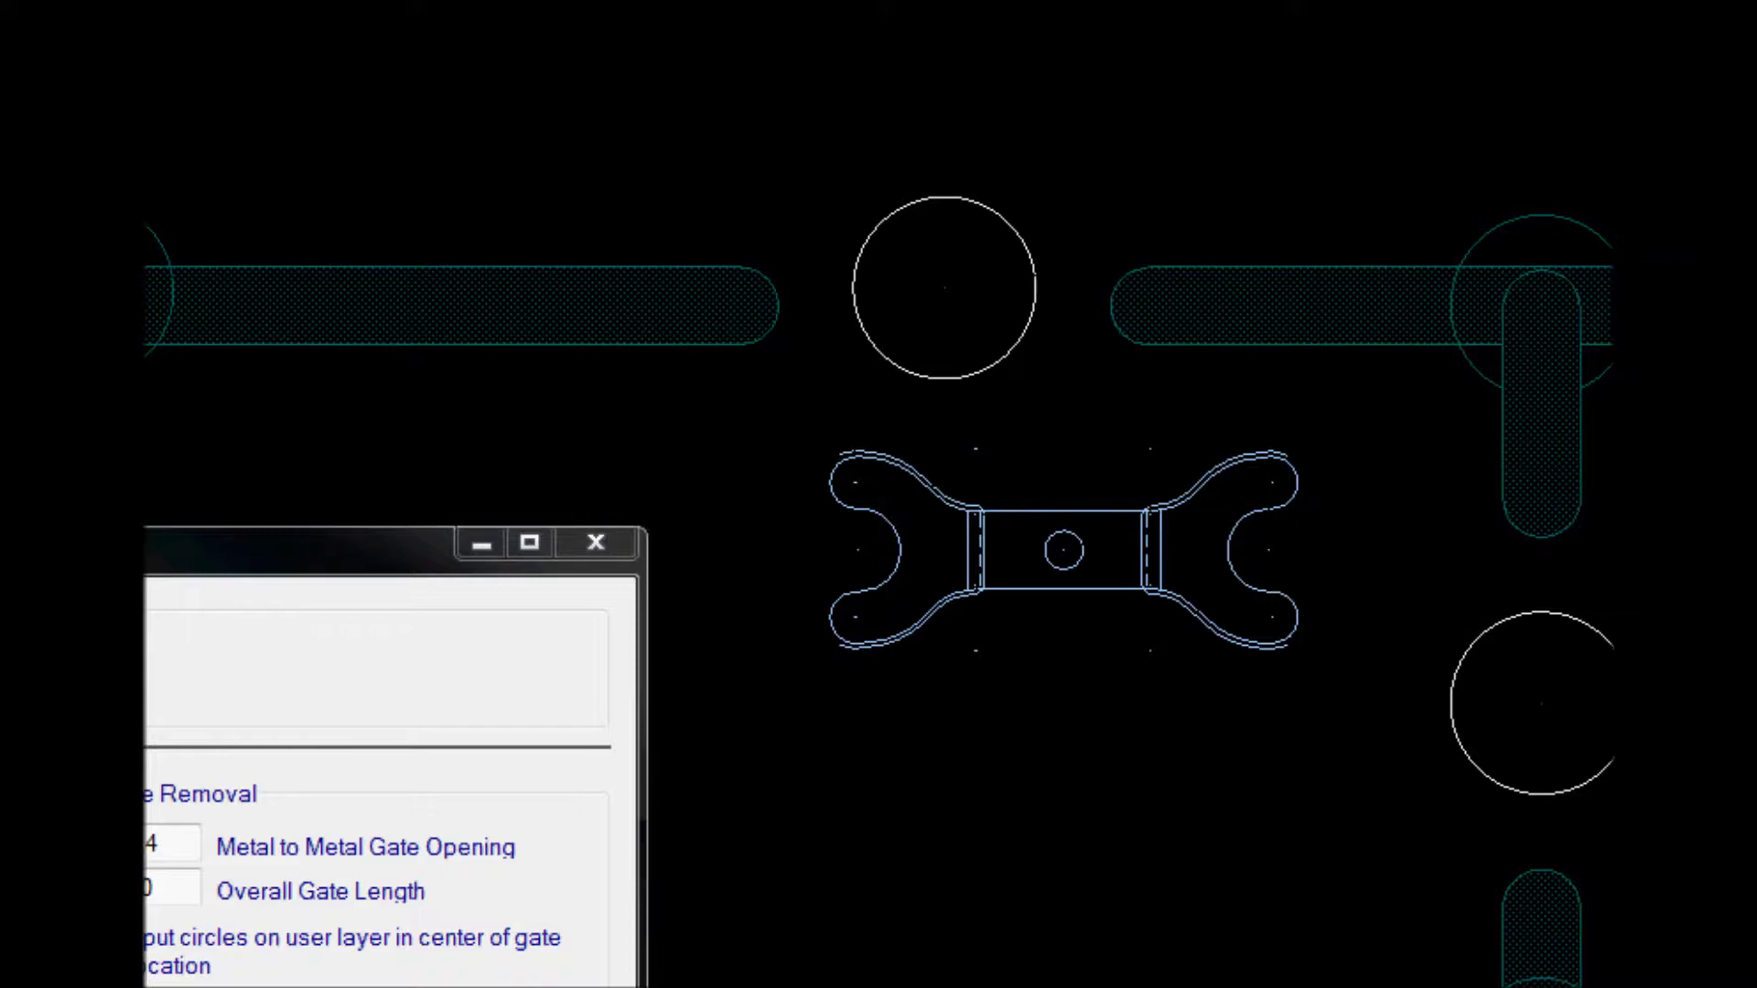
Draw a line across the new gate opening between the centres of the two rounded wall ends.
left_click(743, 311)
left_click(740, 307)
left_click(1151, 305)
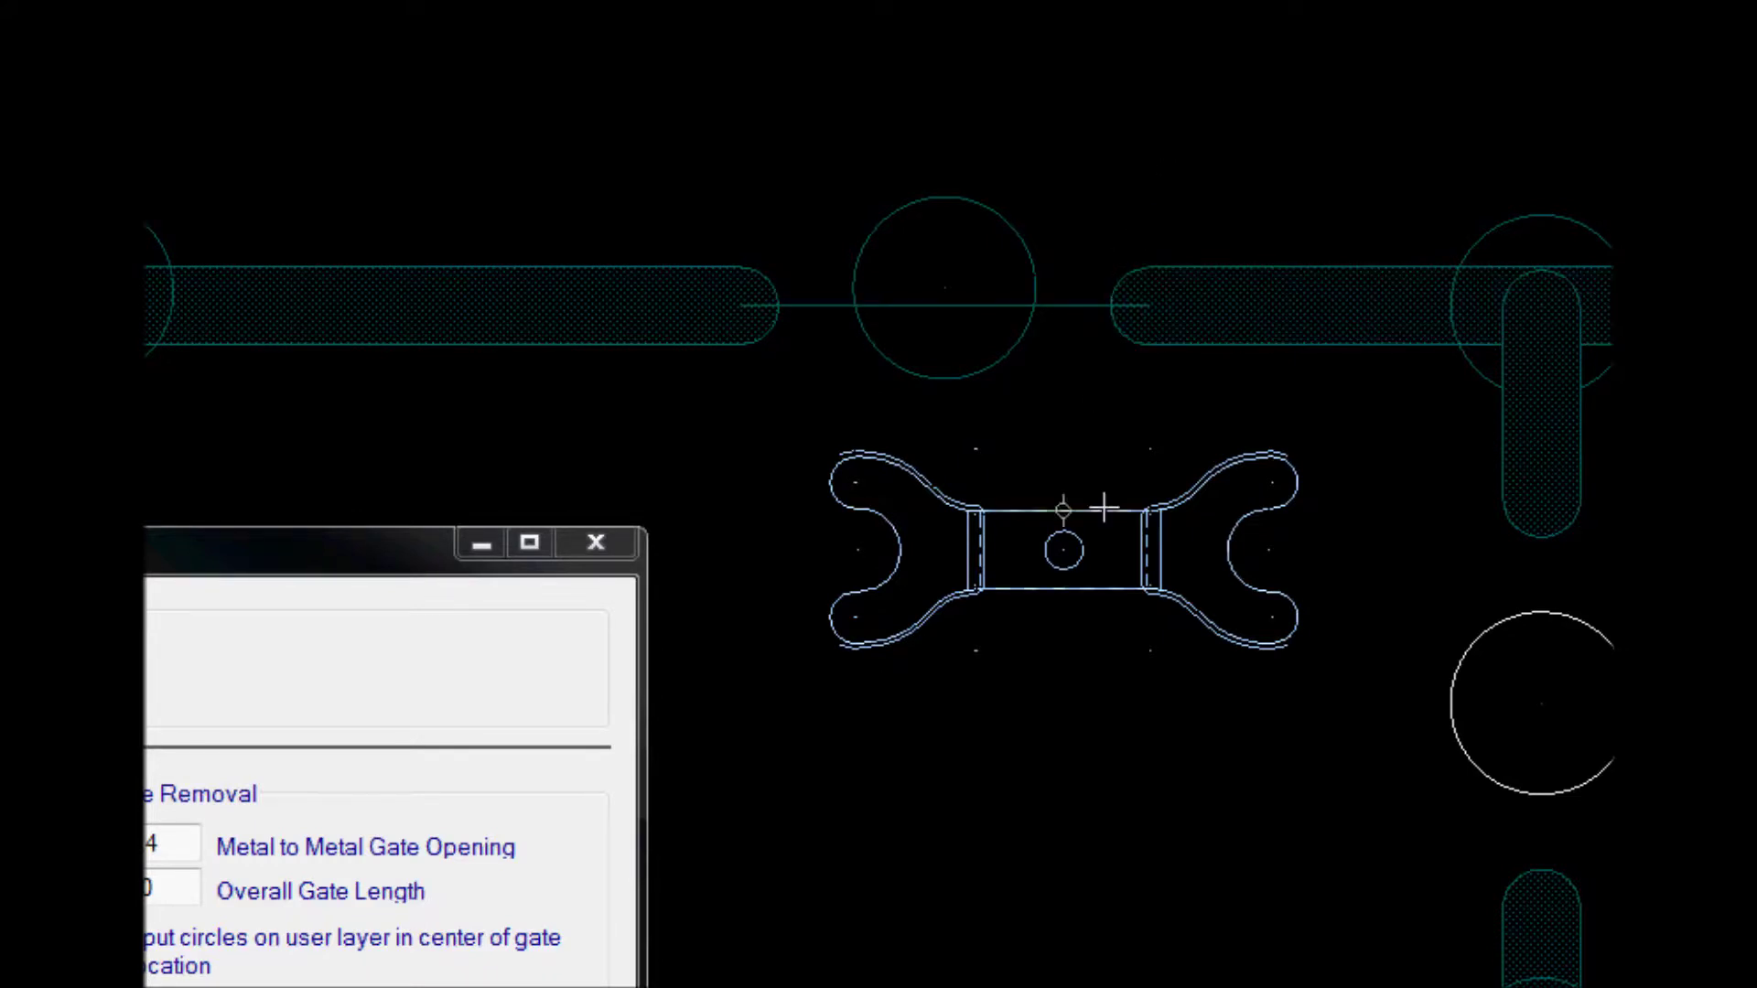
Move the horizontal gate part into the opening, centring it on the midpoint of the line between the wall ends.
left_click(1020, 604)
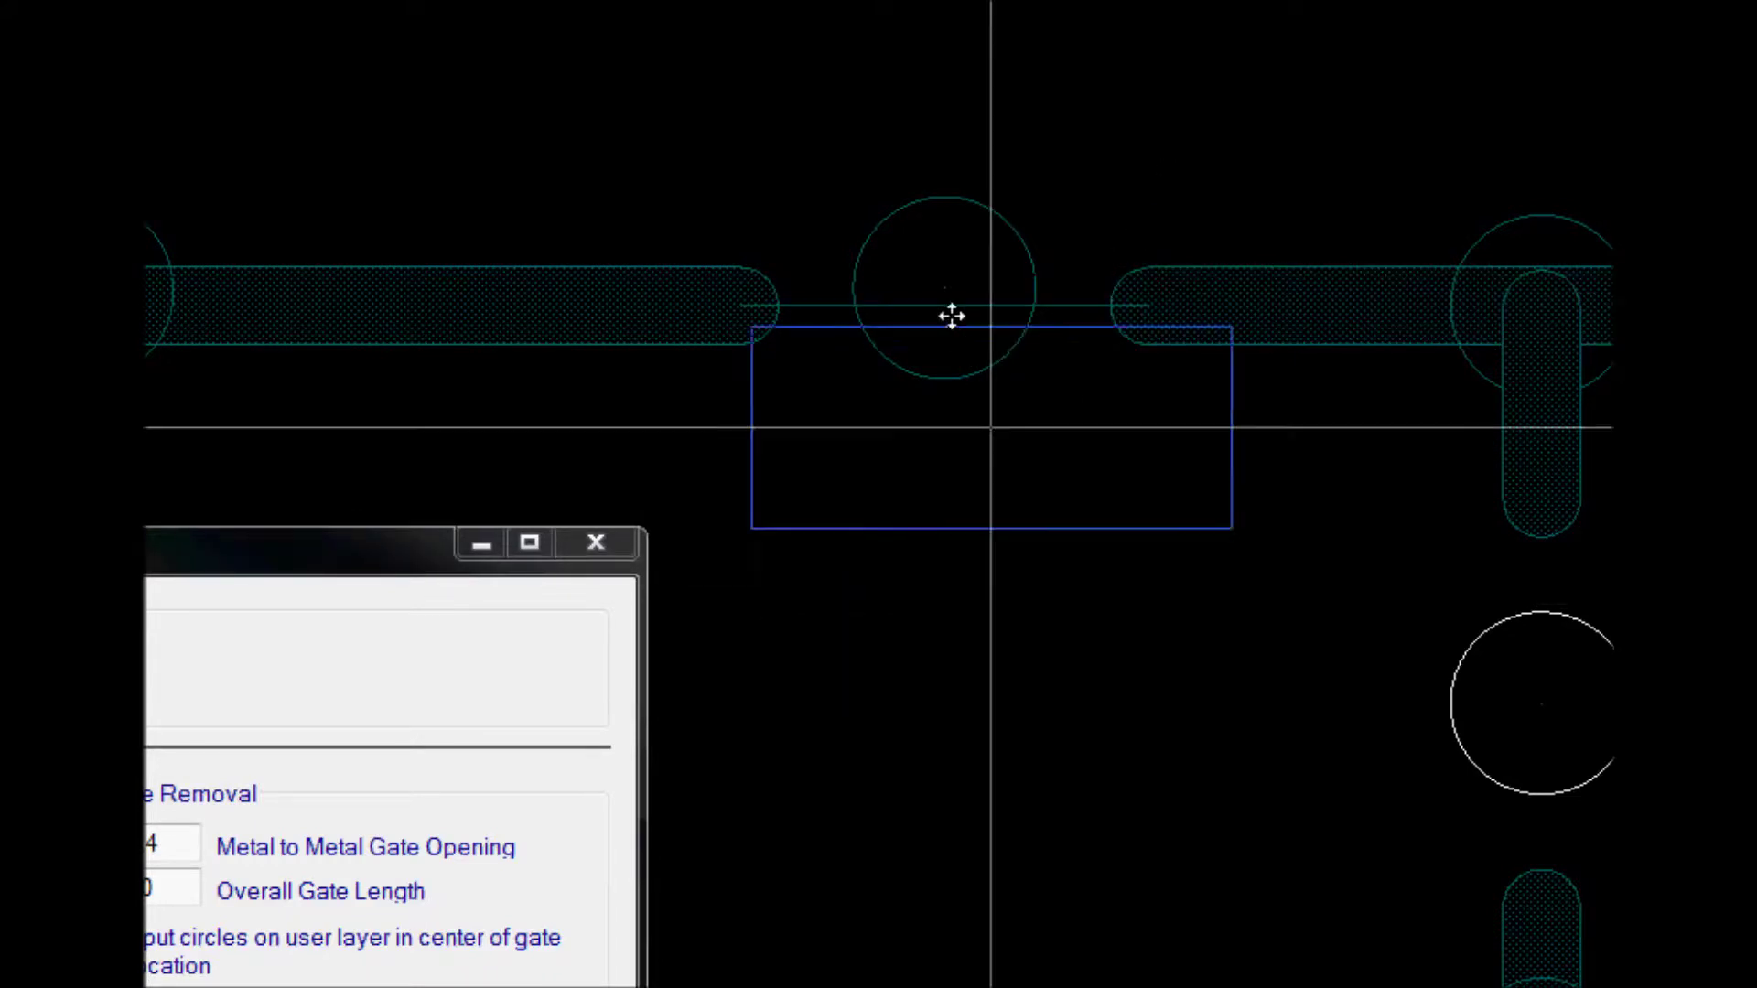
scroll(945, 279, "up", 3)
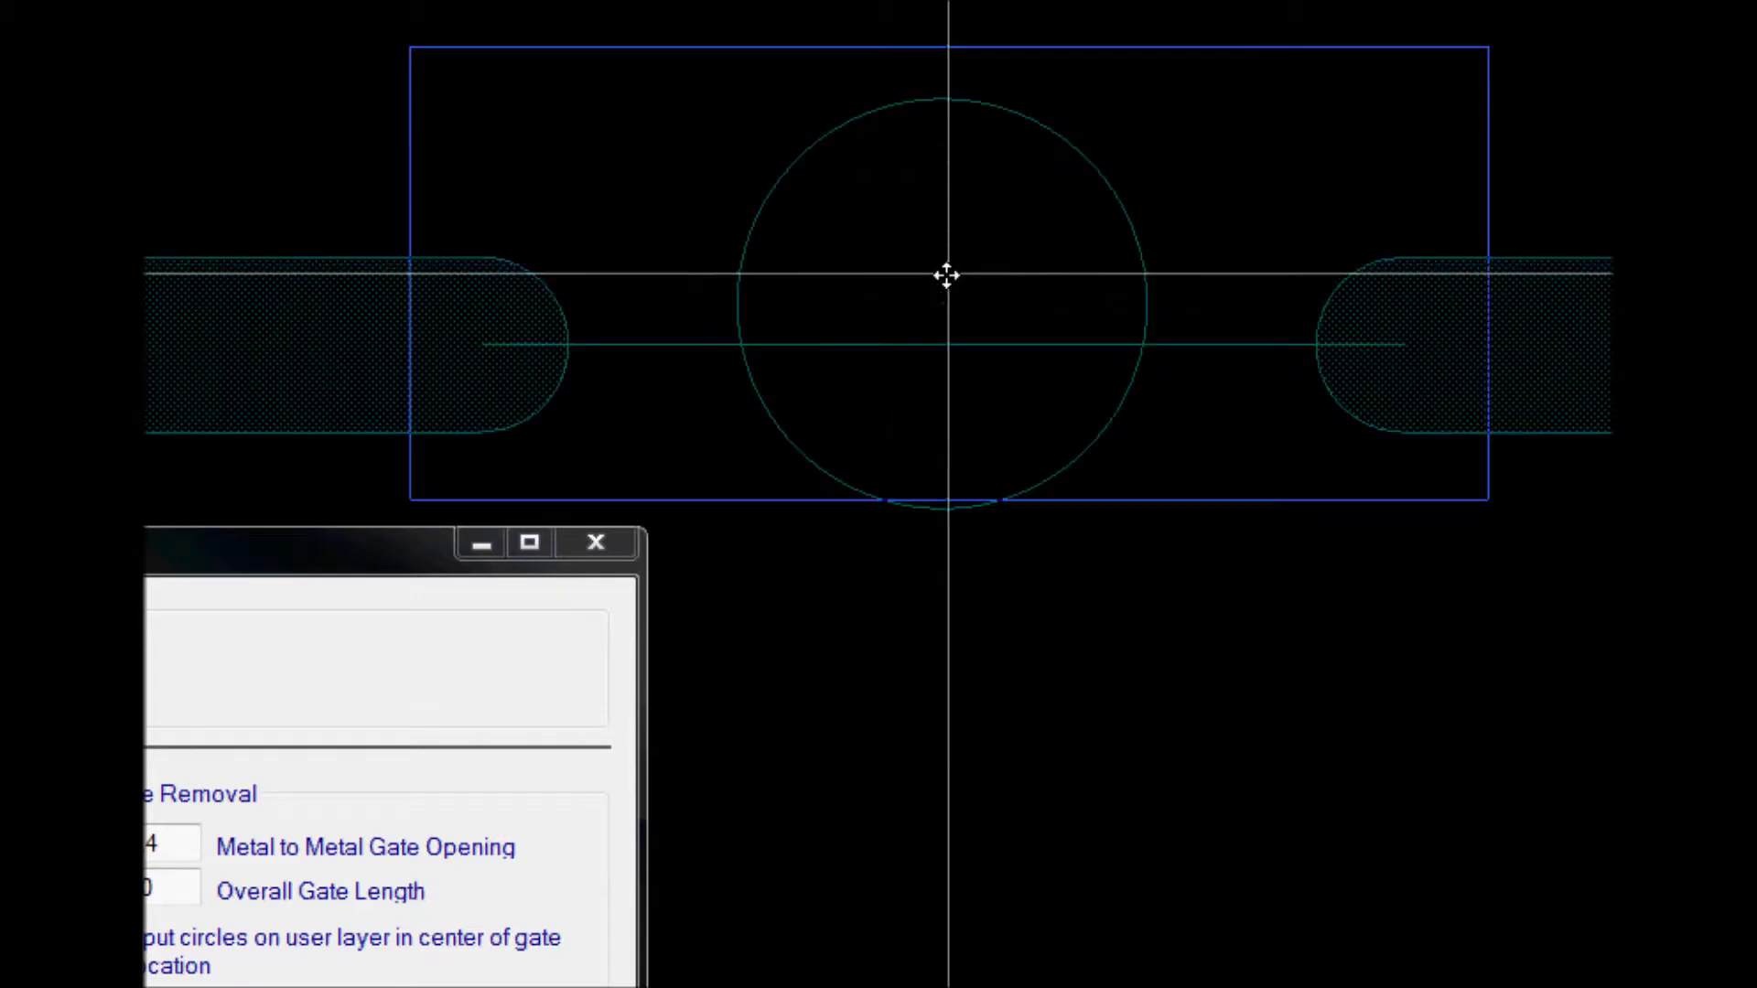
left_click(972, 343)
scroll(1326, 243, "up", 2)
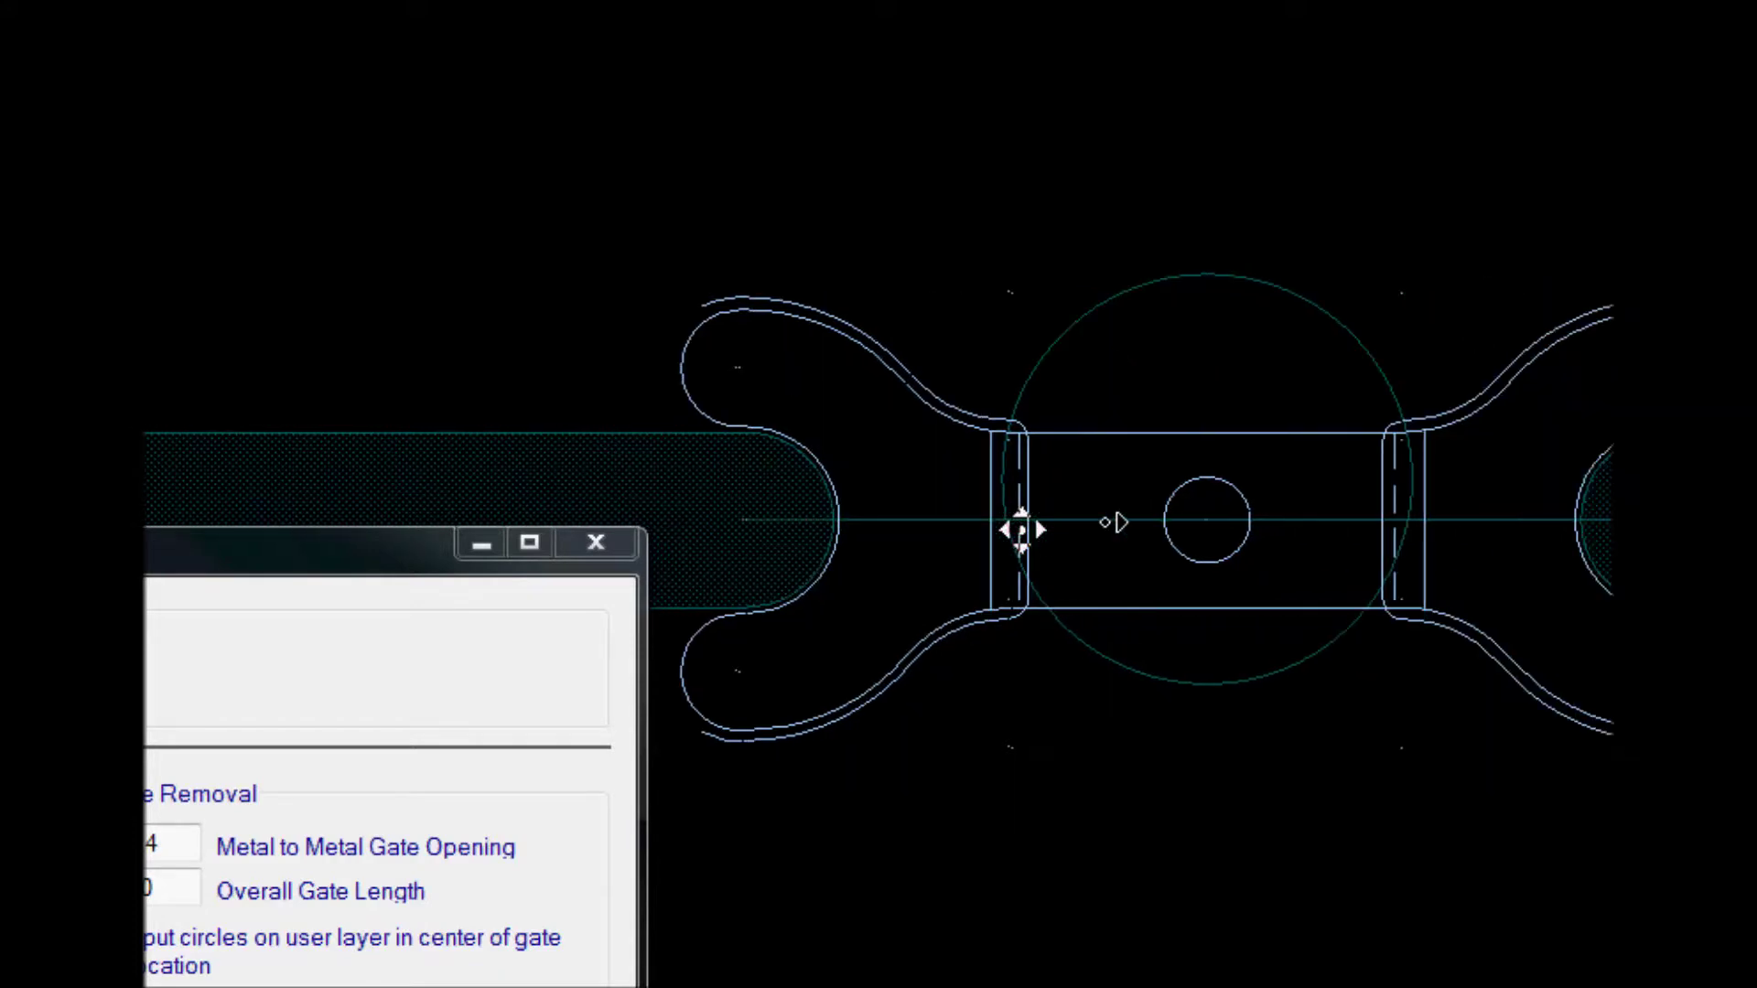
scroll(1098, 503, "up", 2)
scroll(1077, 504, "down", 1)
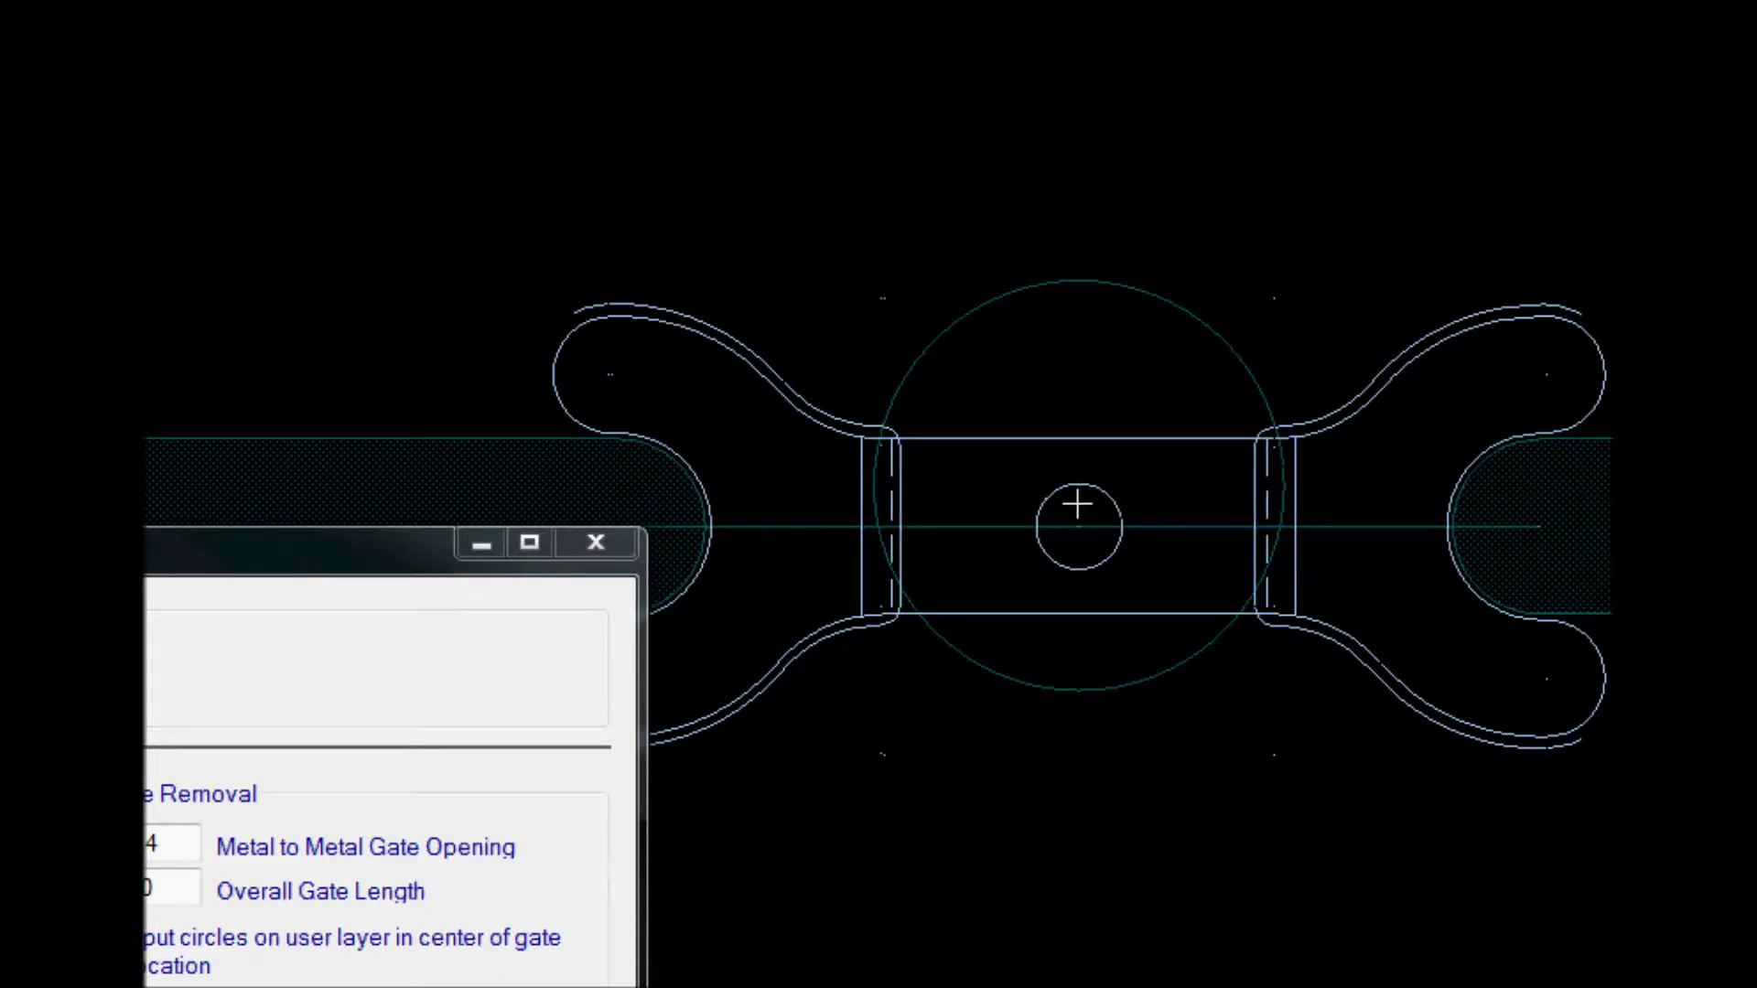
left_click_drag(377, 558, 175, 576)
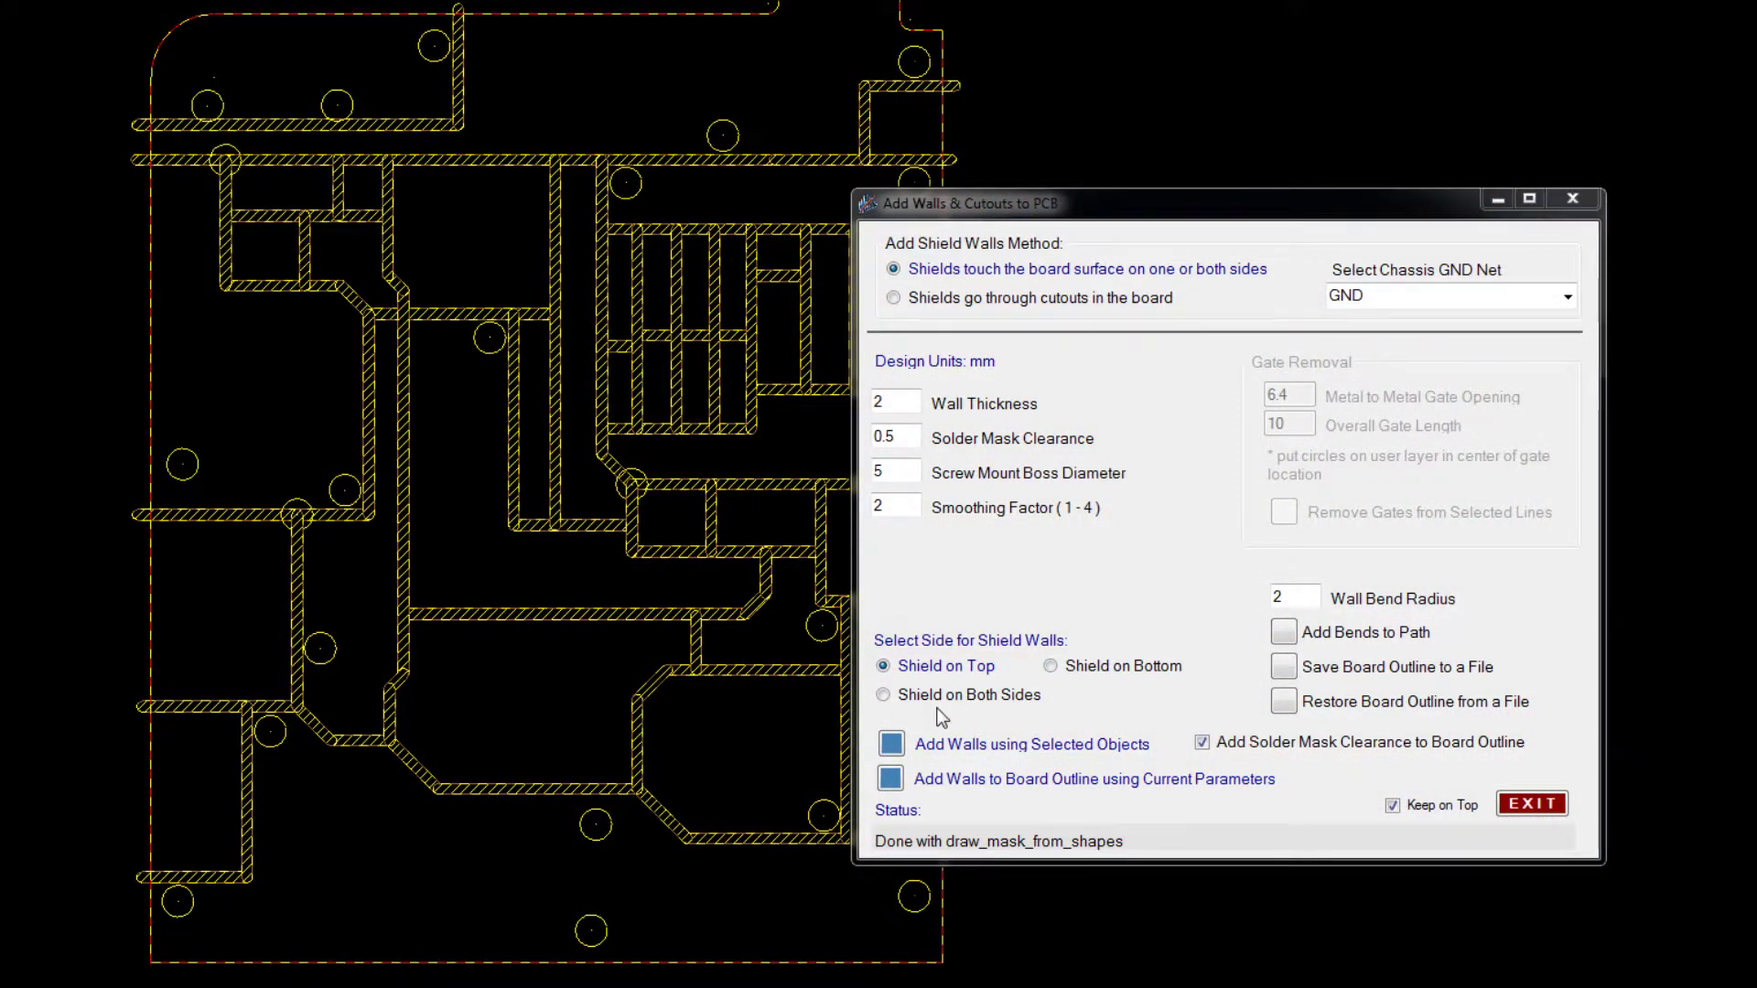
Add 2 mm surface-touching shield walls on the board's top side from the selected objects, using the GND chassis net.
left_click(892, 746)
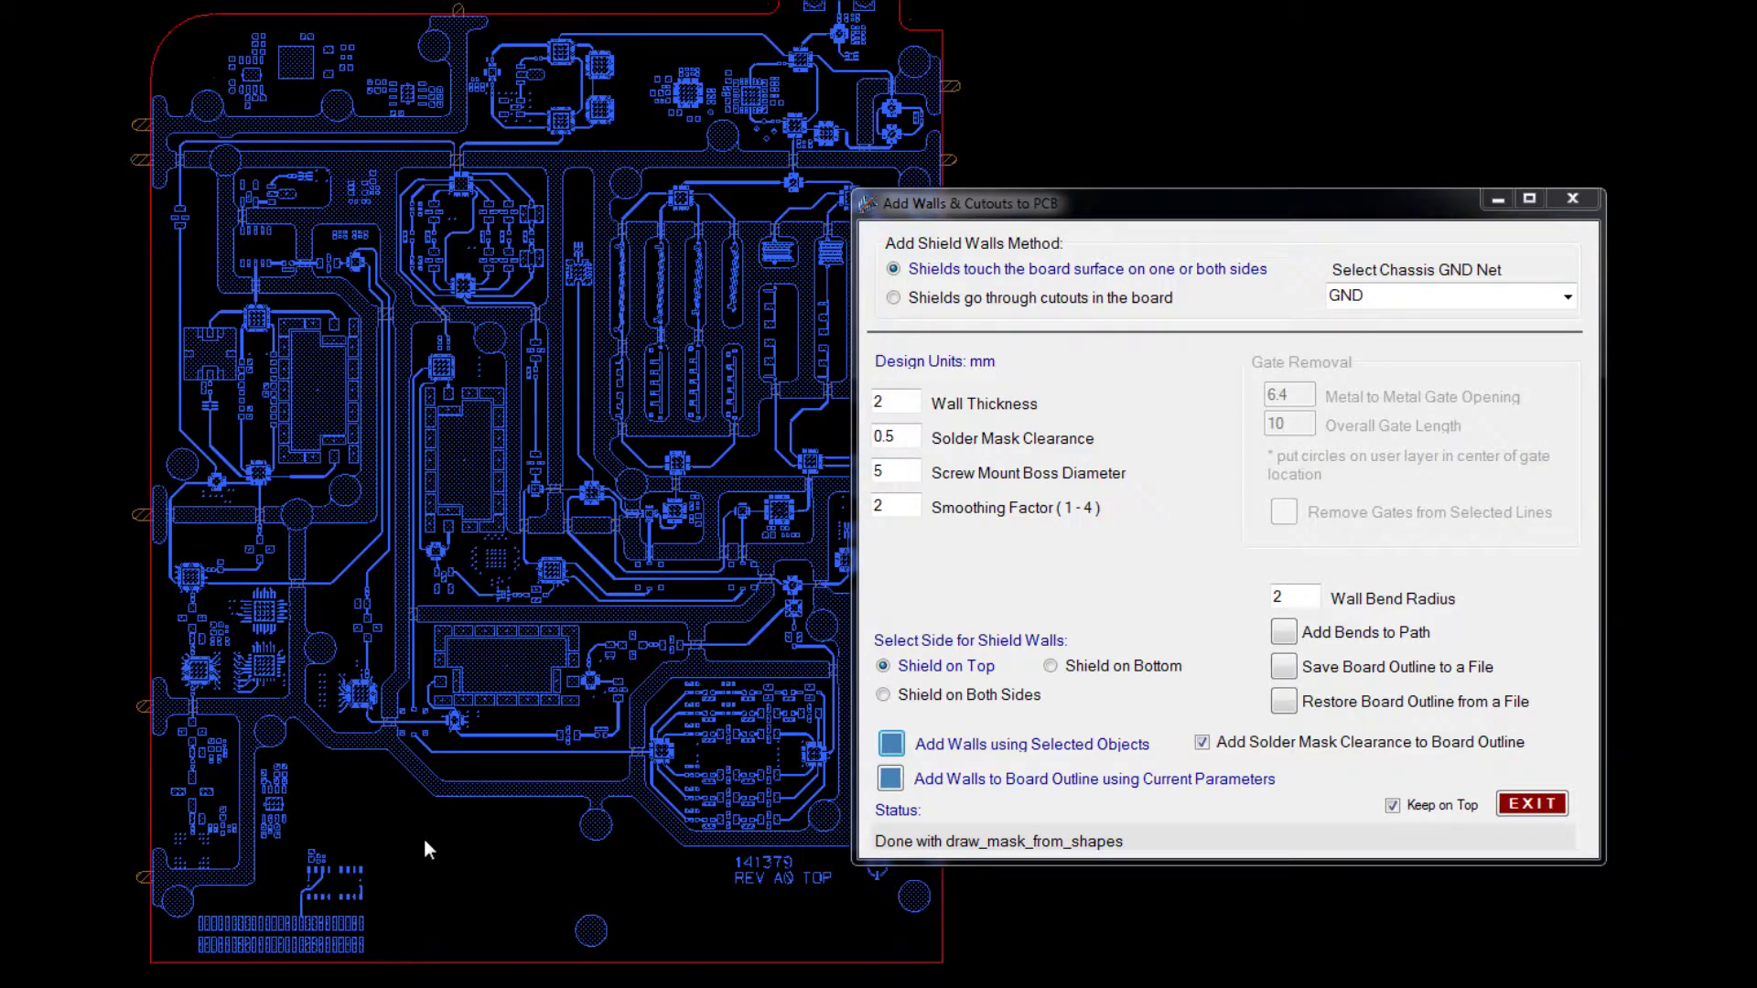
scroll(509, 792, "right", 3)
scroll(591, 700, "up", 2)
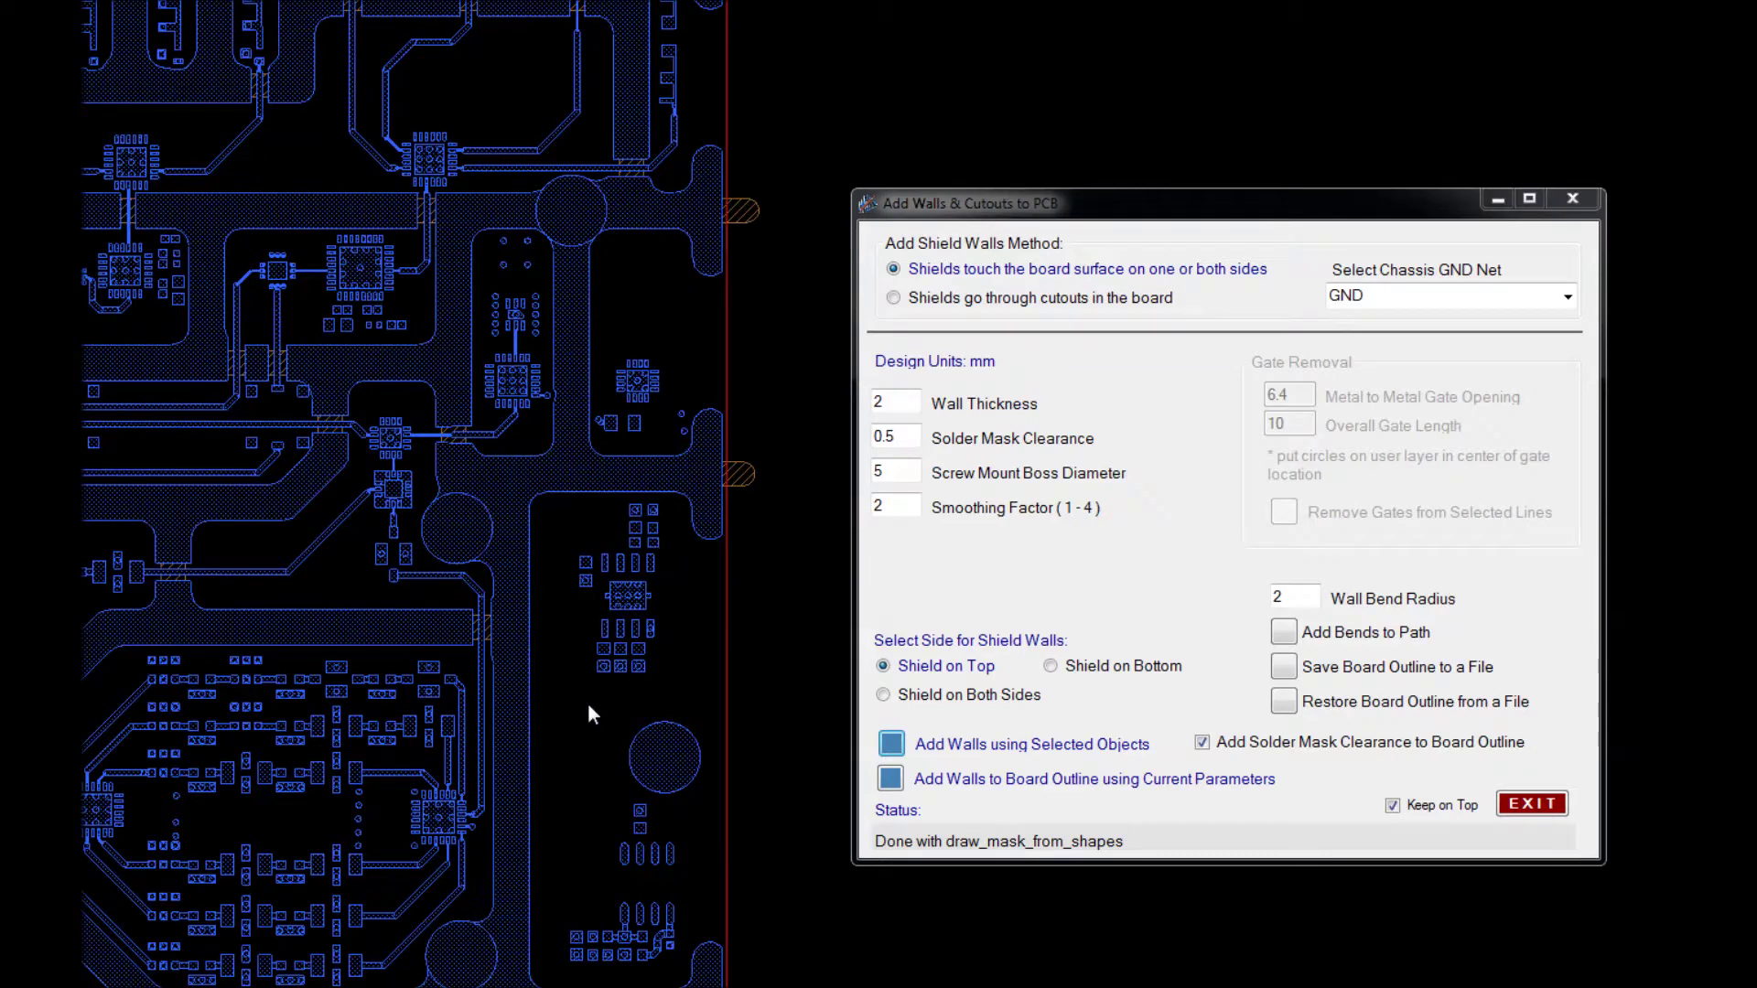
Inspect the generated top-side shield wall shape near the board's right edge, including its outline, screw boss and gate openings.
left_click(614, 489)
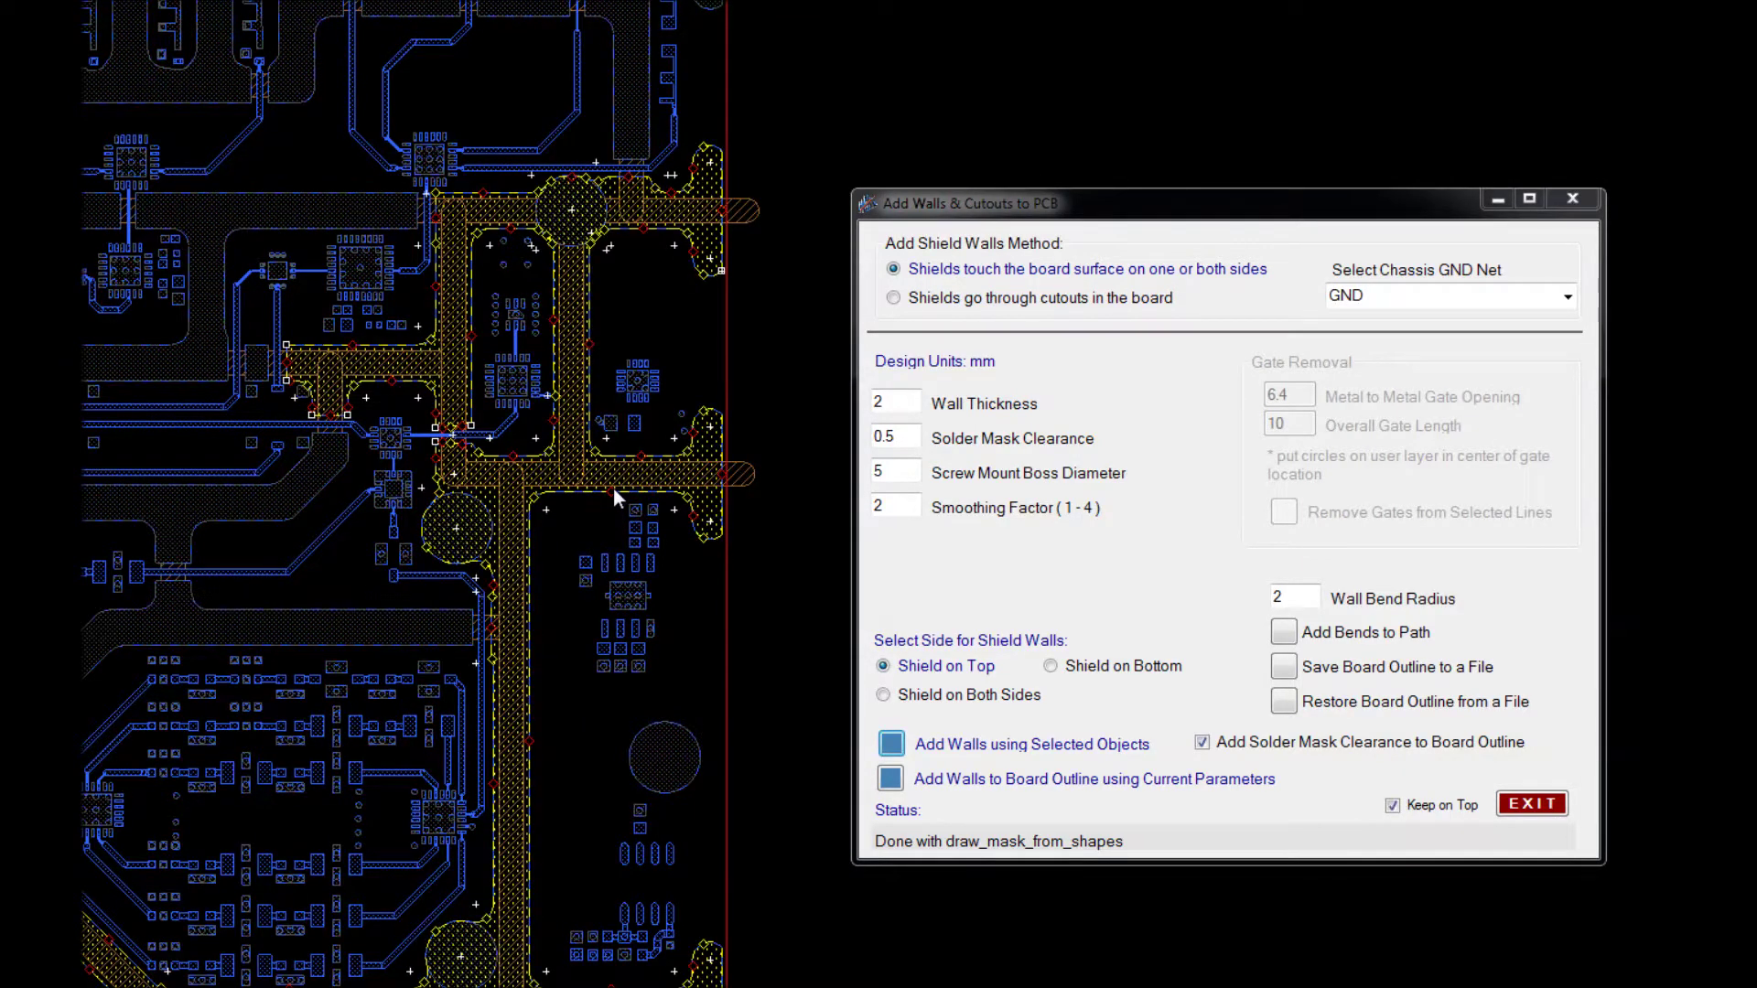
left_click(578, 525)
scroll(507, 524, "up", 2)
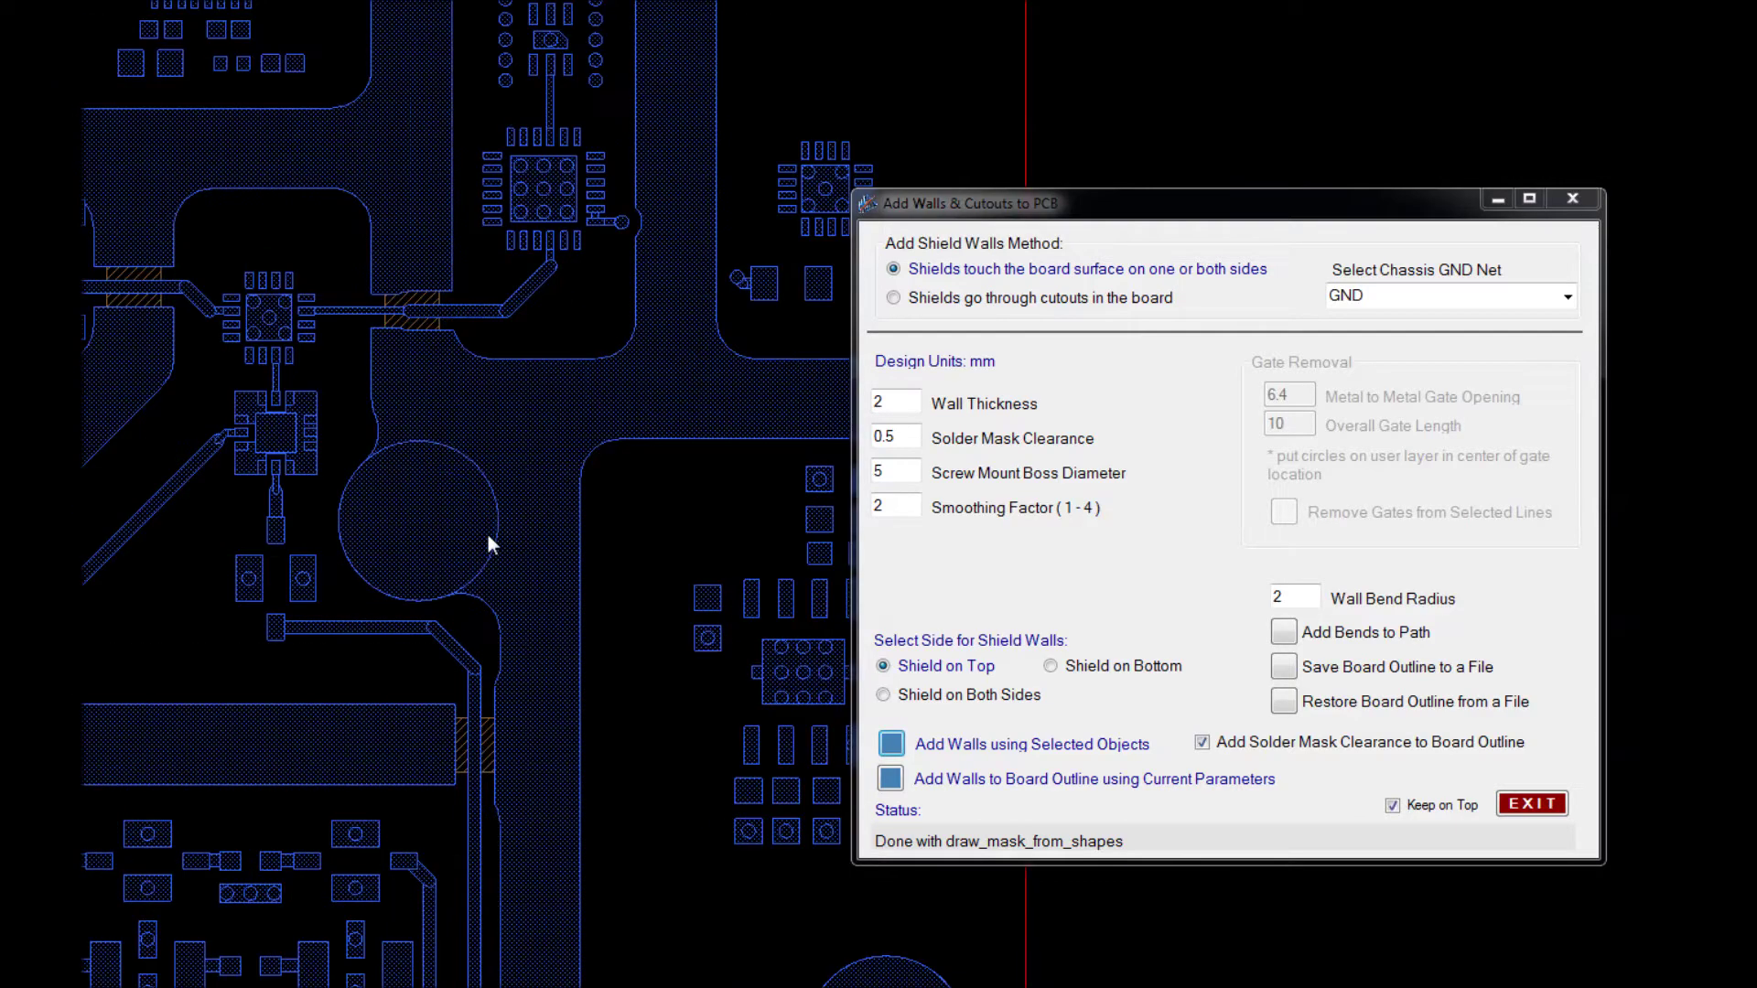
left_click_drag(463, 588, 531, 657)
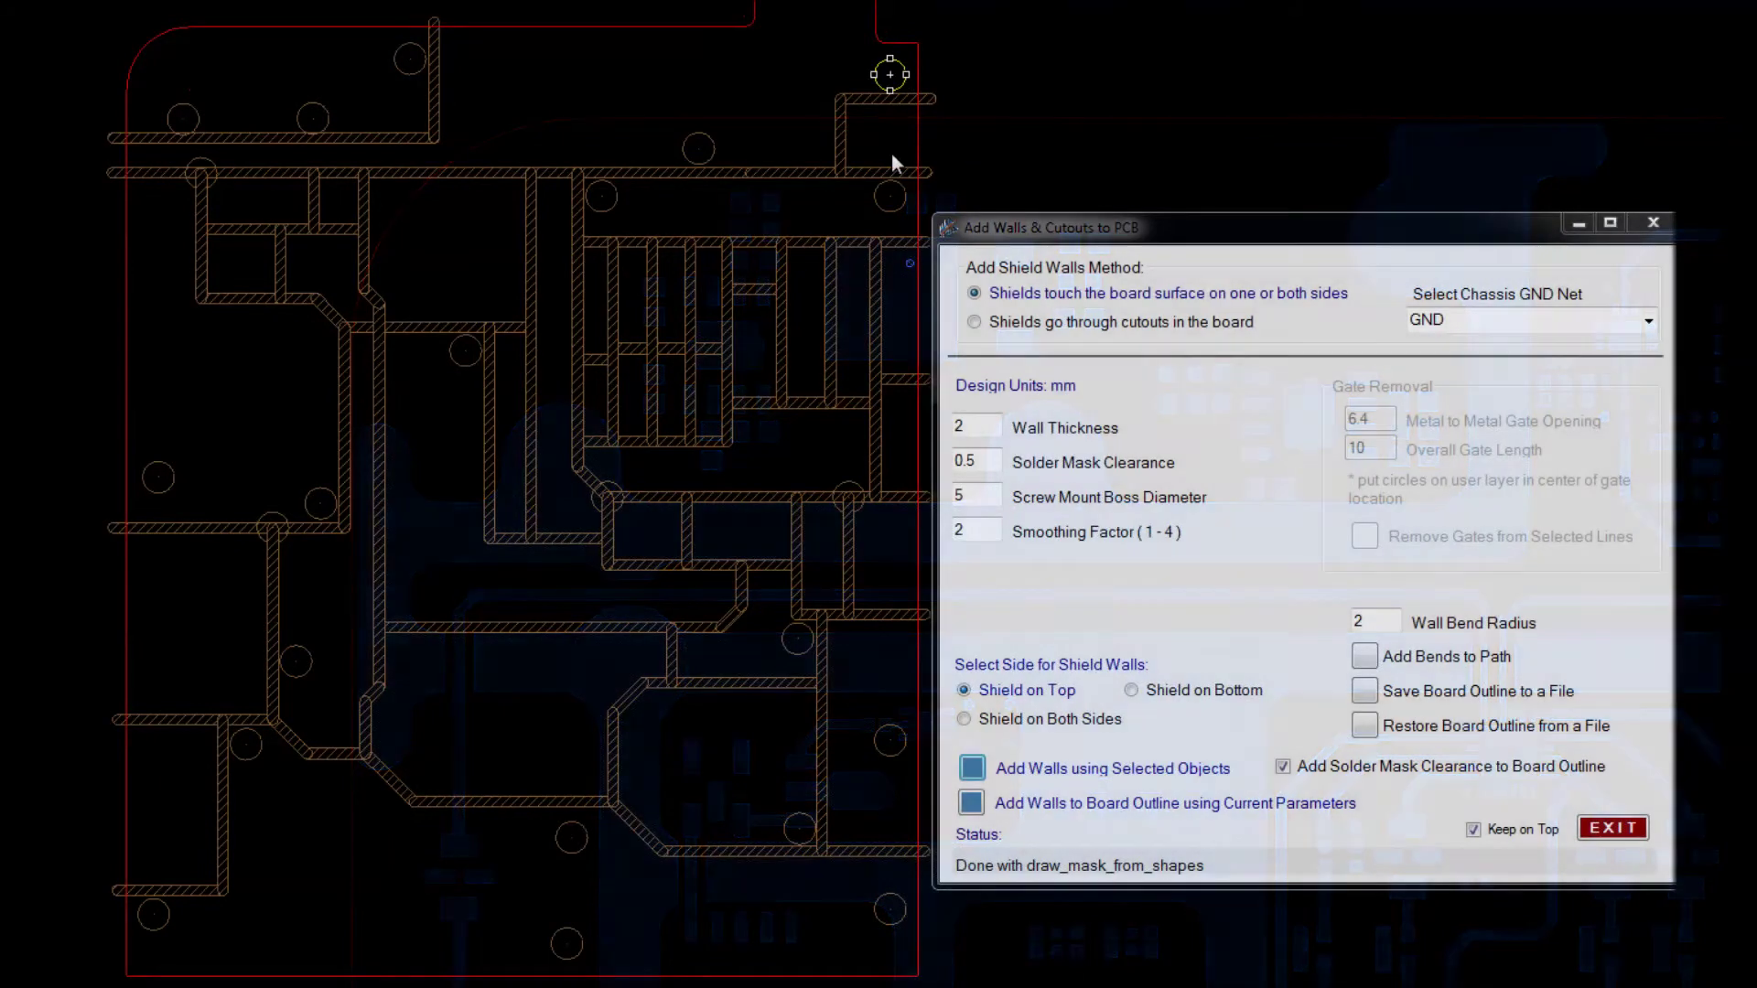
Select the screw mount circles along the board's edges and add 2 mm top-side shield walls around the board outline with solder mask clearance.
left_click(889, 196, "ctrl")
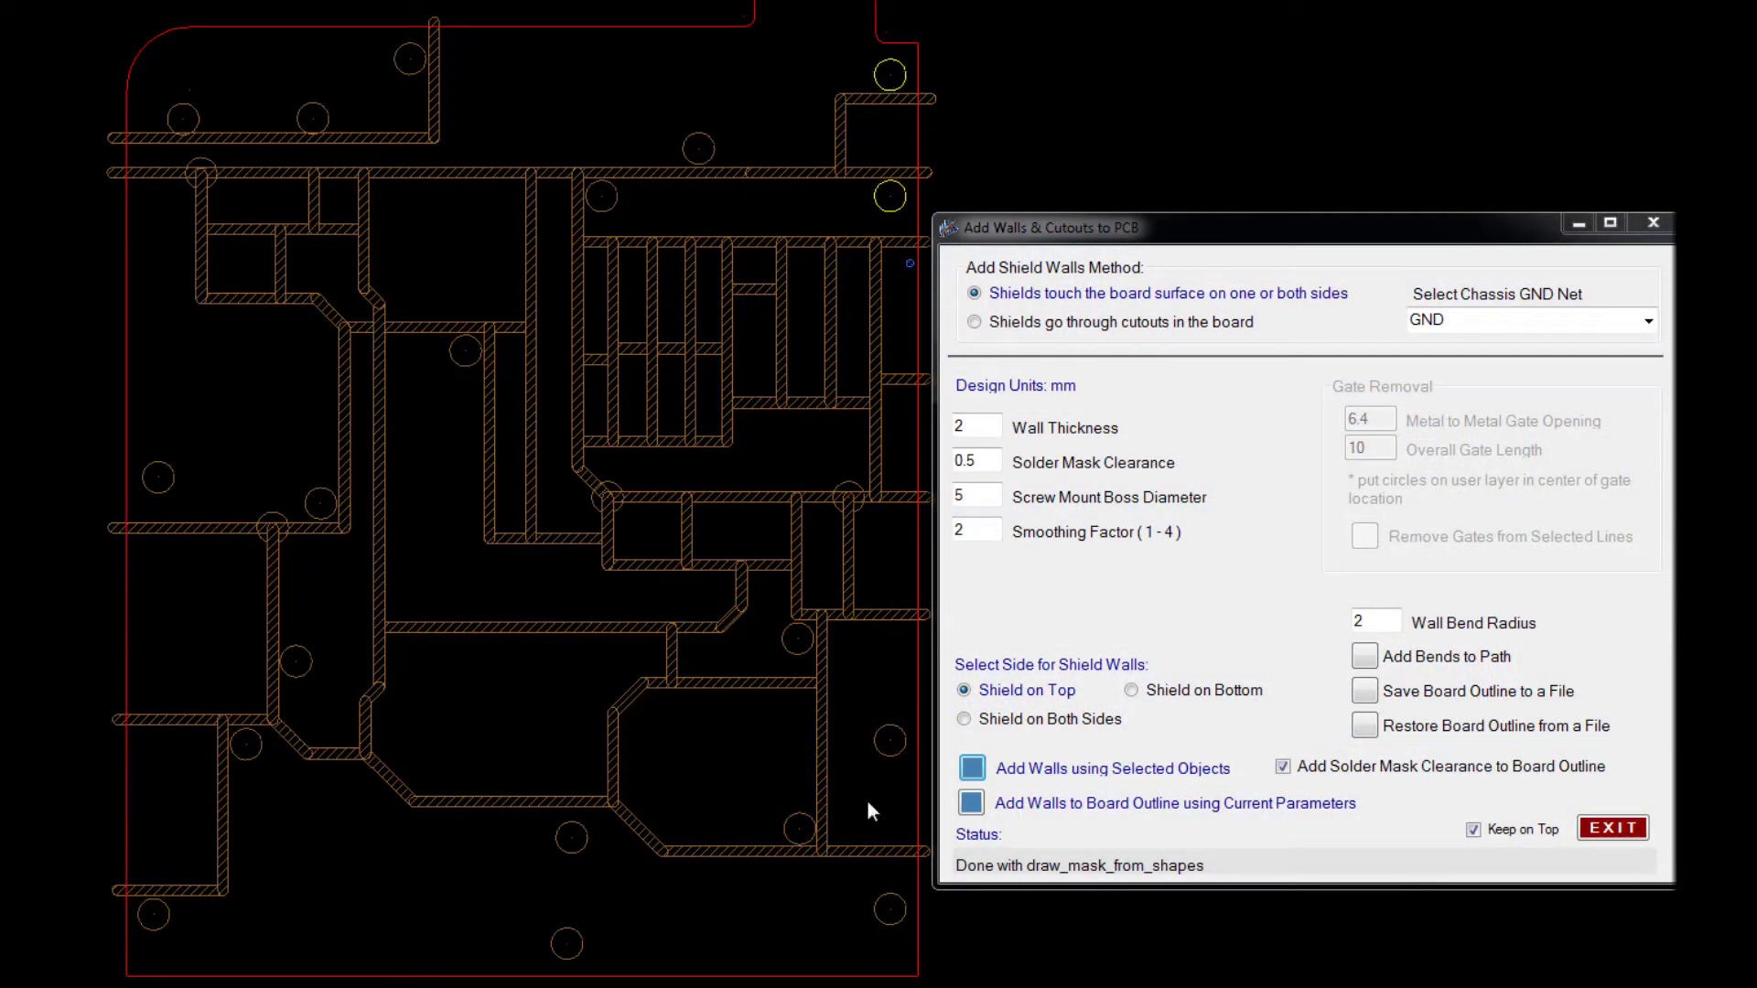
left_click(880, 909, "ctrl")
left_click(571, 958, "ctrl")
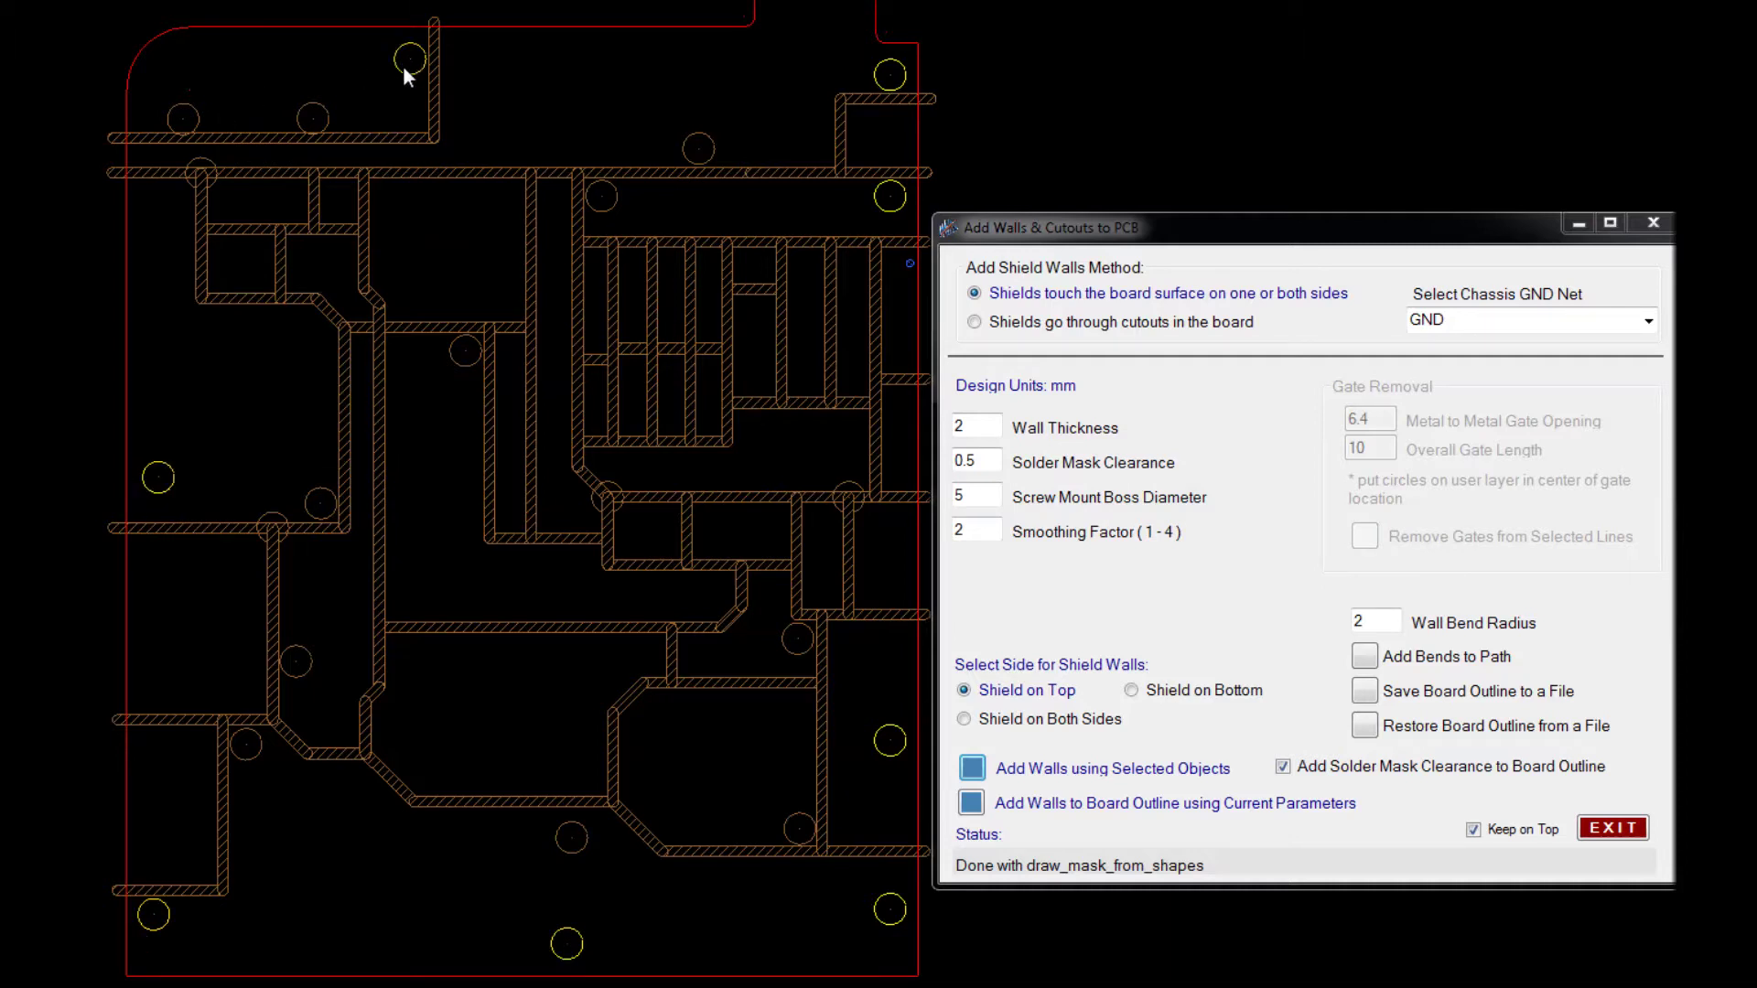
left_click(971, 803)
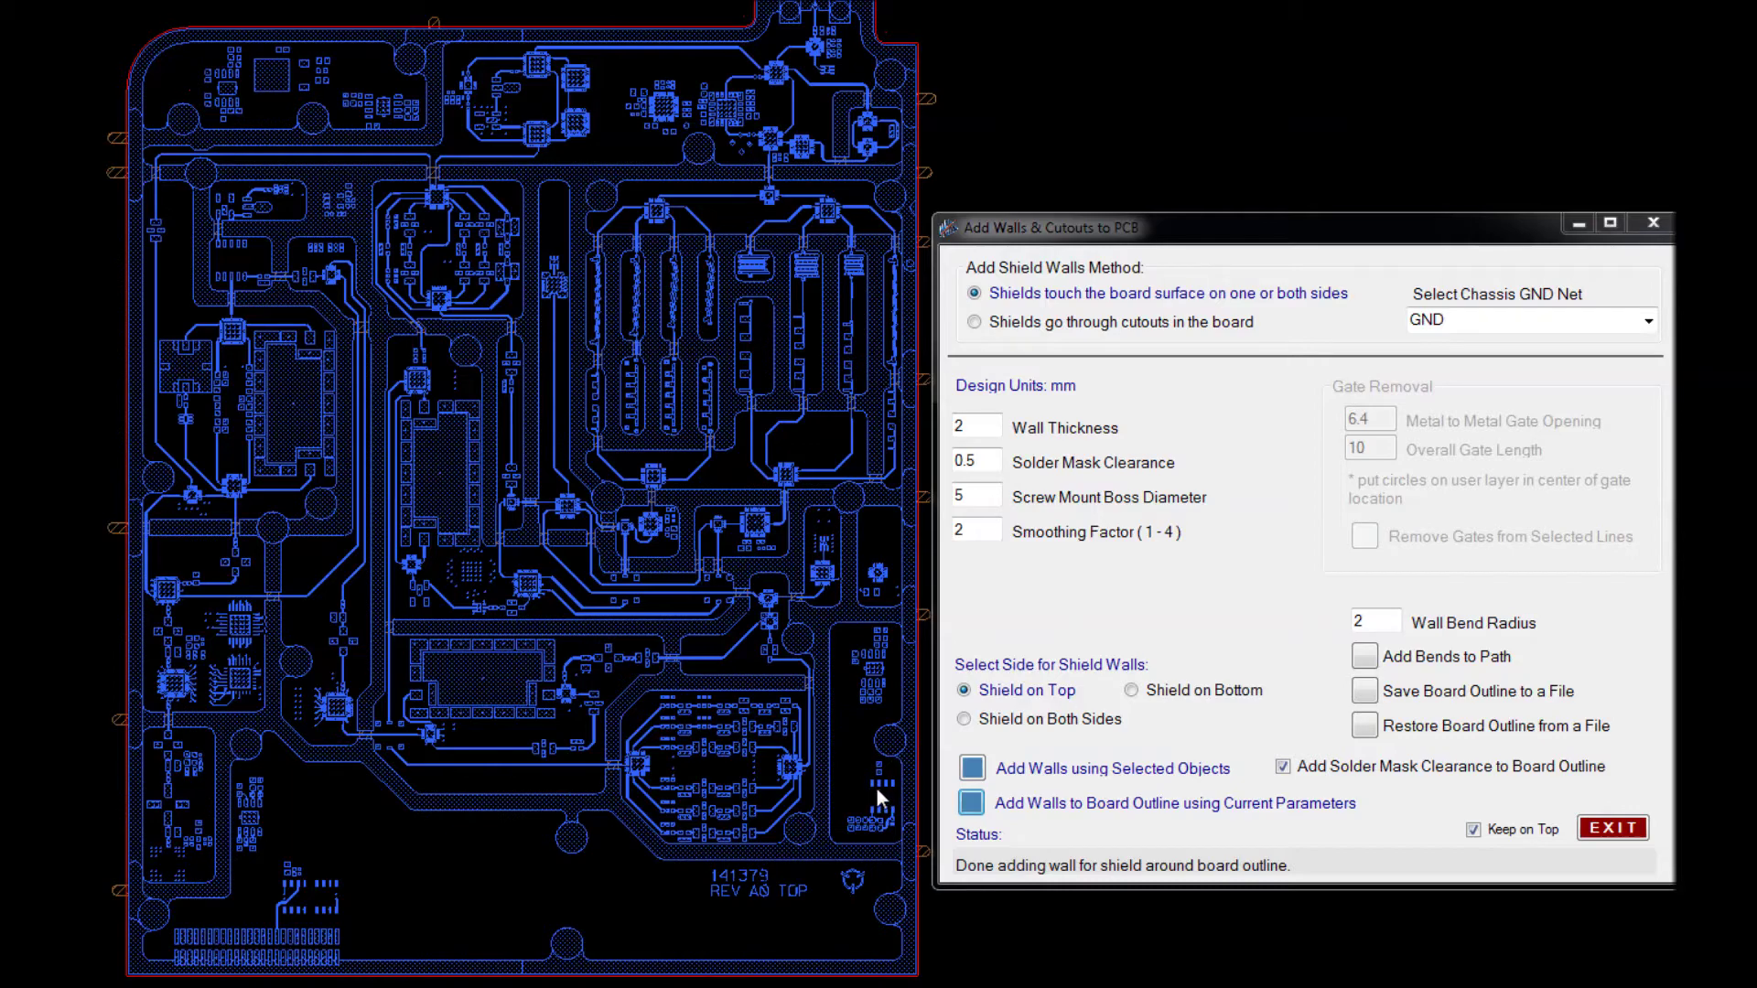
Examine the new board outline wall along the right edge and around the upper connector tab, checking the extent of its merged shape.
scroll(874, 789, "up", 5)
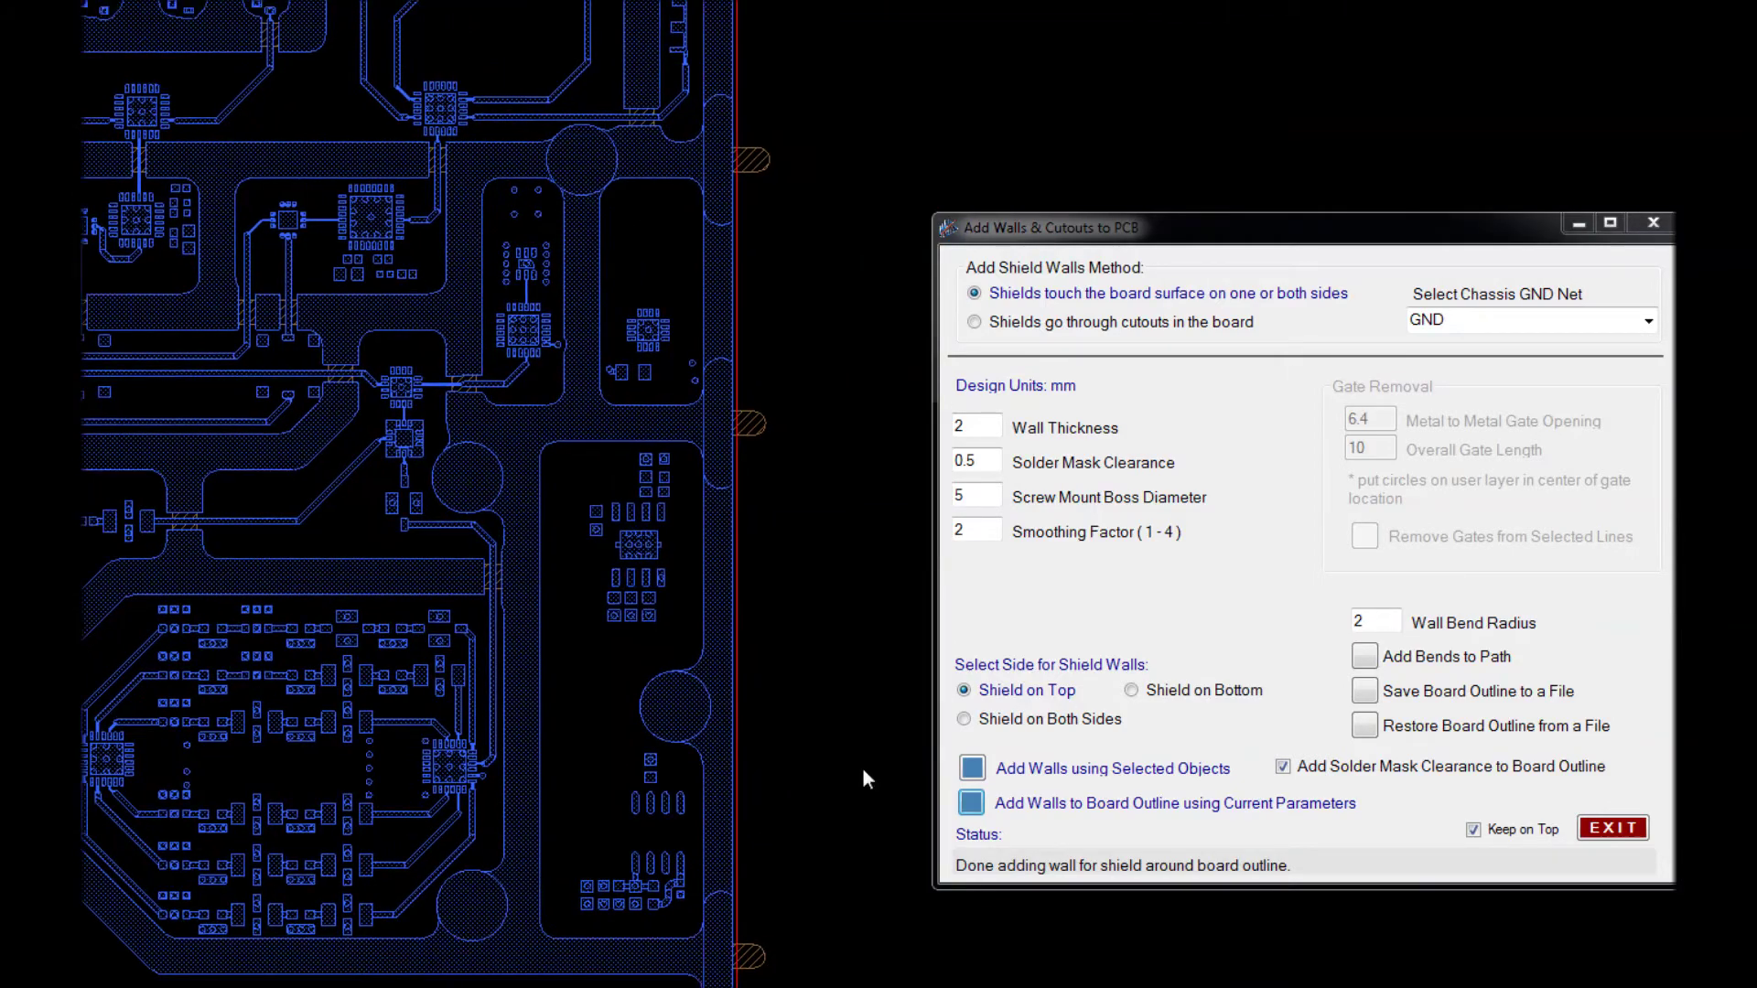
scroll(692, 776, "up", 2)
mouse_move(690, 773)
left_mouse_down()
mouse_move(682, 848)
mouse_move(665, 795)
mouse_move(645, 810)
mouse_move(641, 753)
left_mouse_up()
scroll(640, 721, "up", 2)
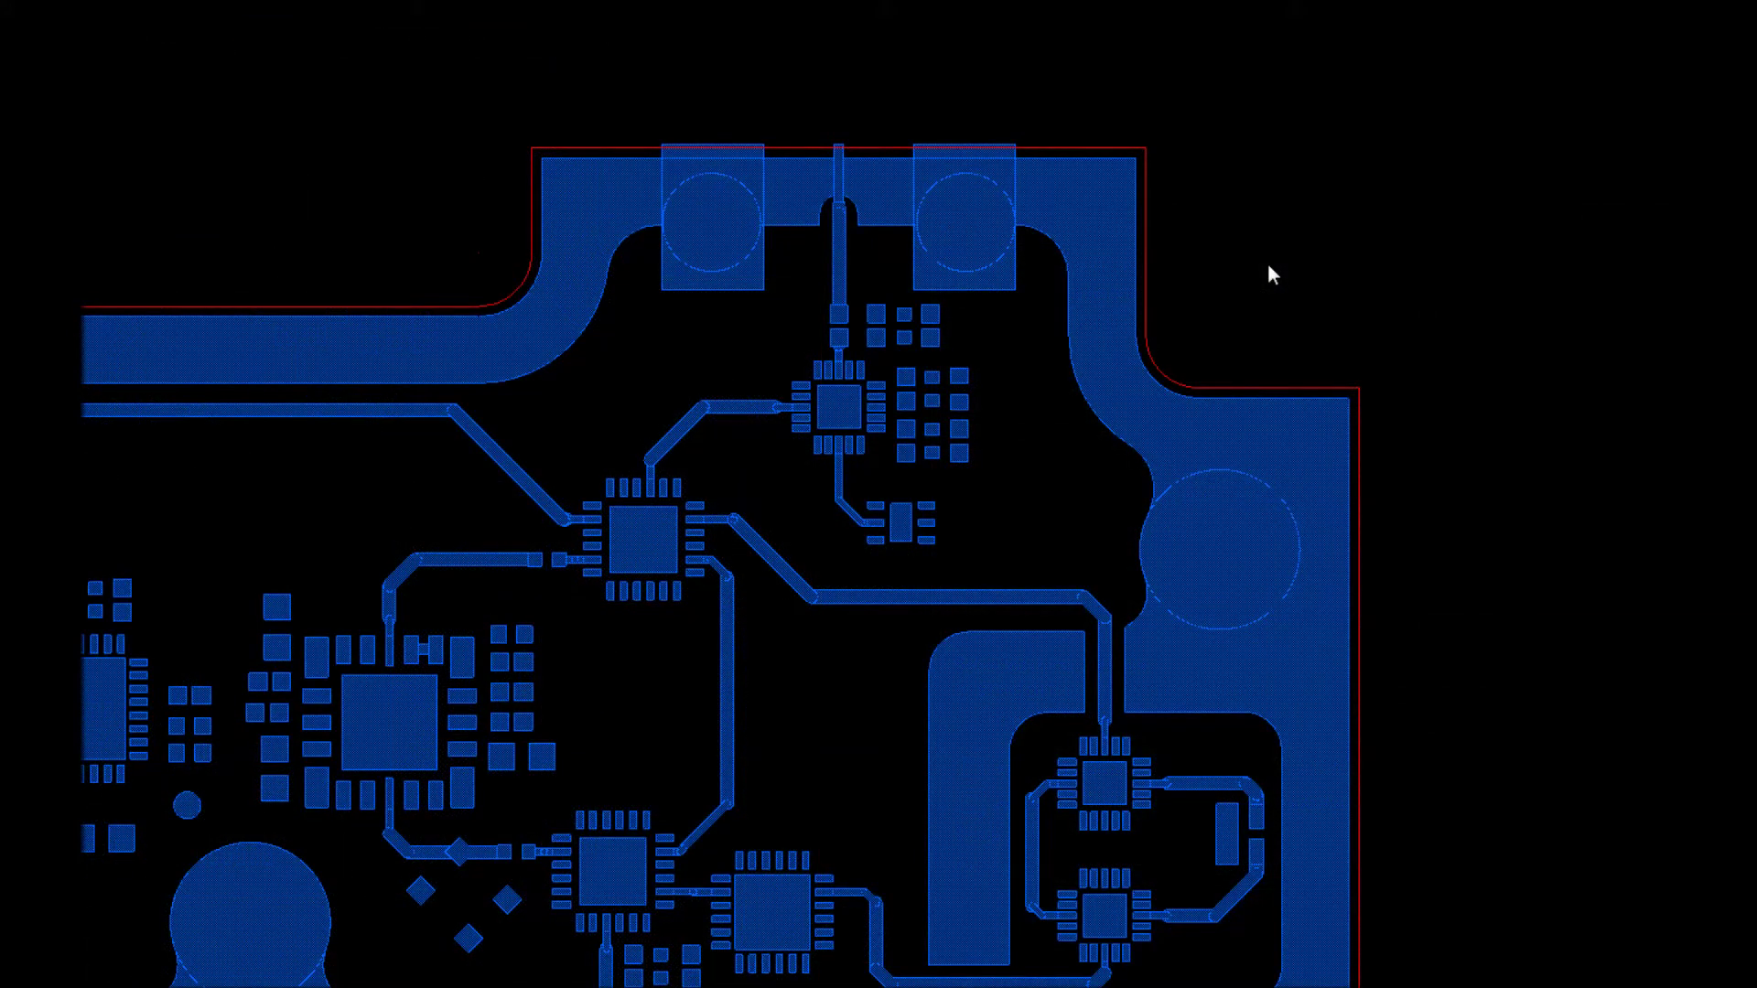
left_click(1077, 311)
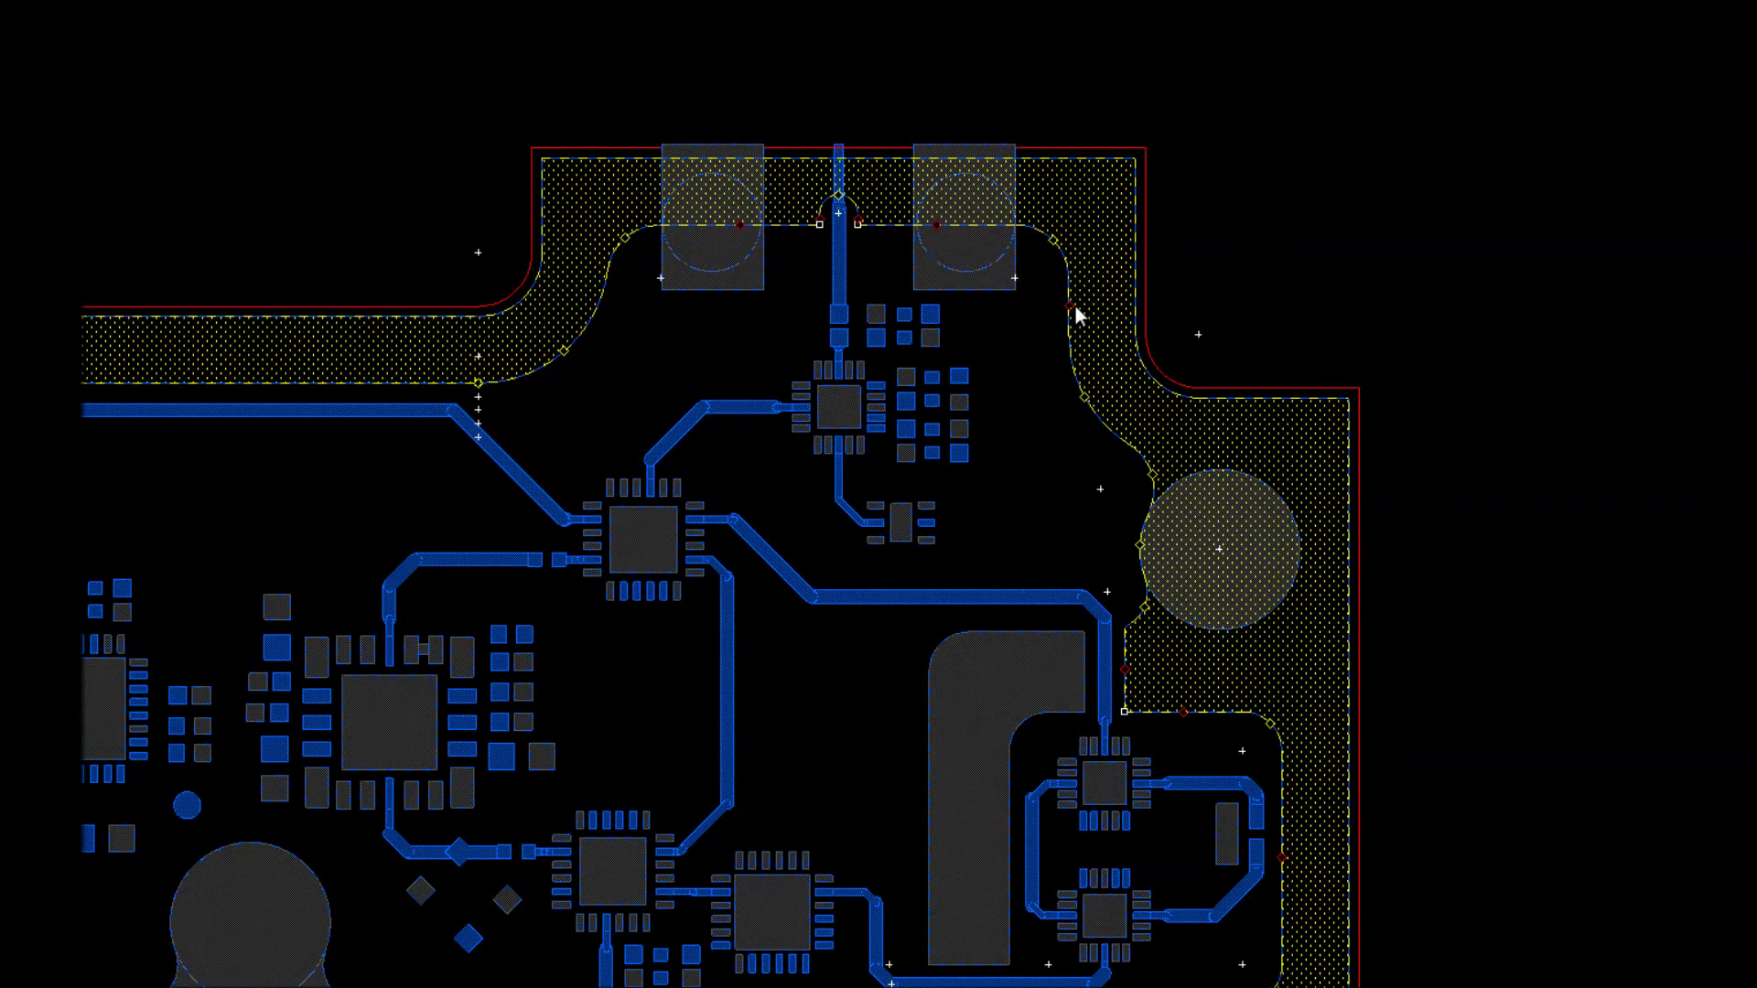
left_click(1045, 369)
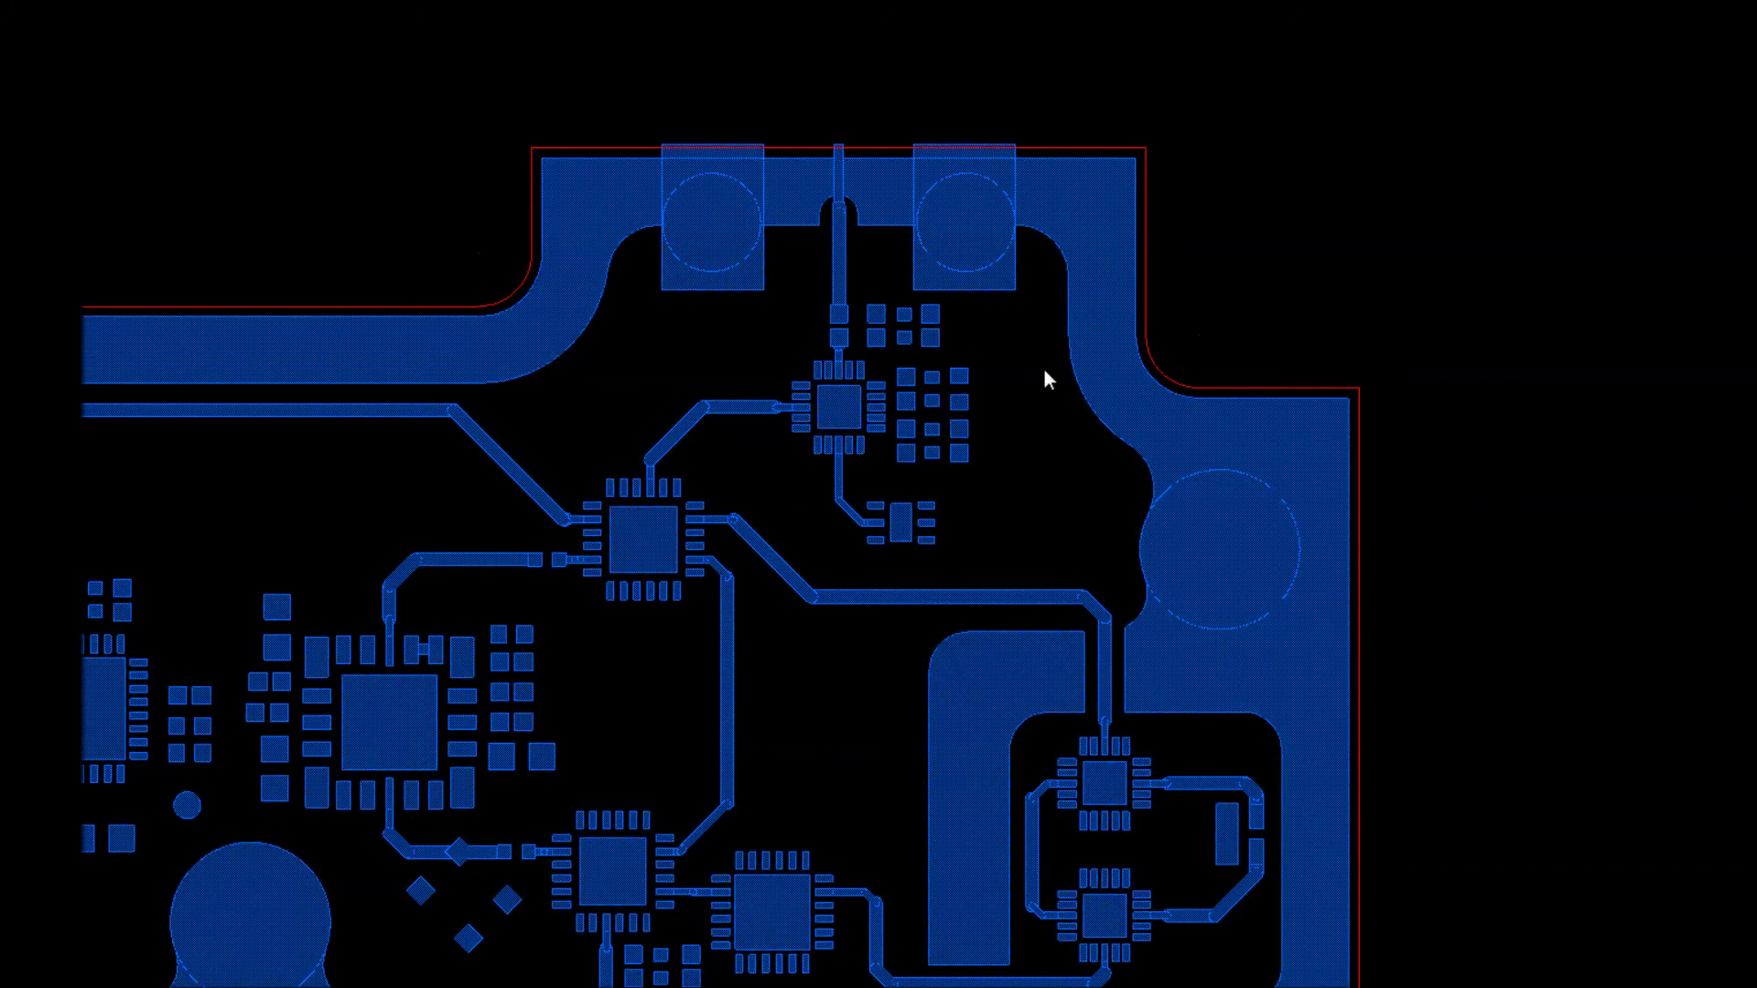